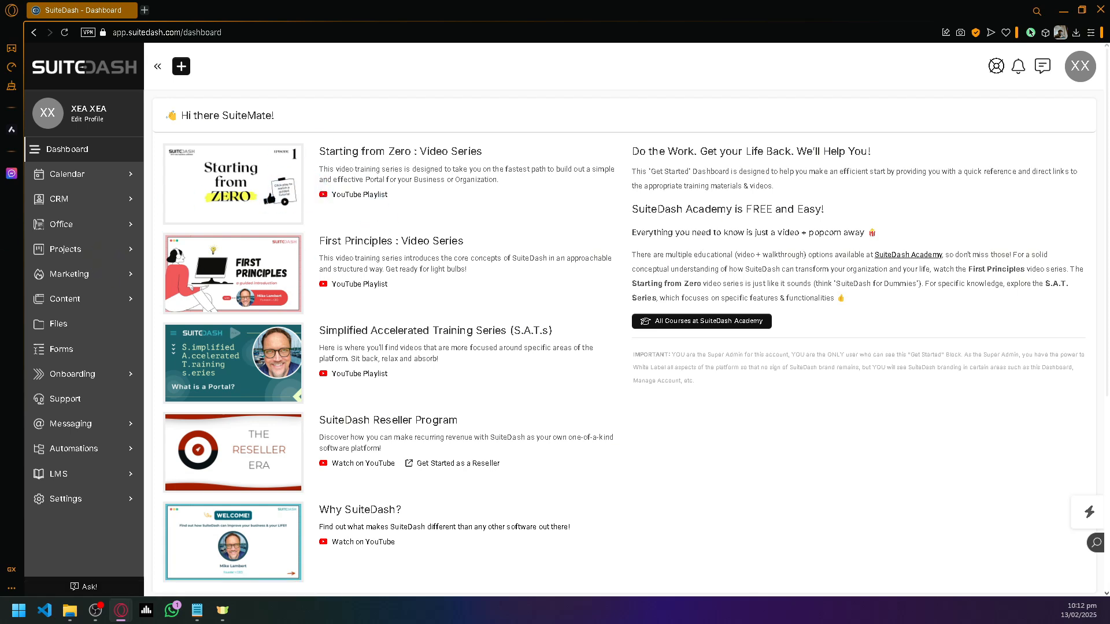
Look over the dashboard's training video series and template library, and dismiss the browser's notification permission request.
{"action": "key", "text": "alt+Tab"}
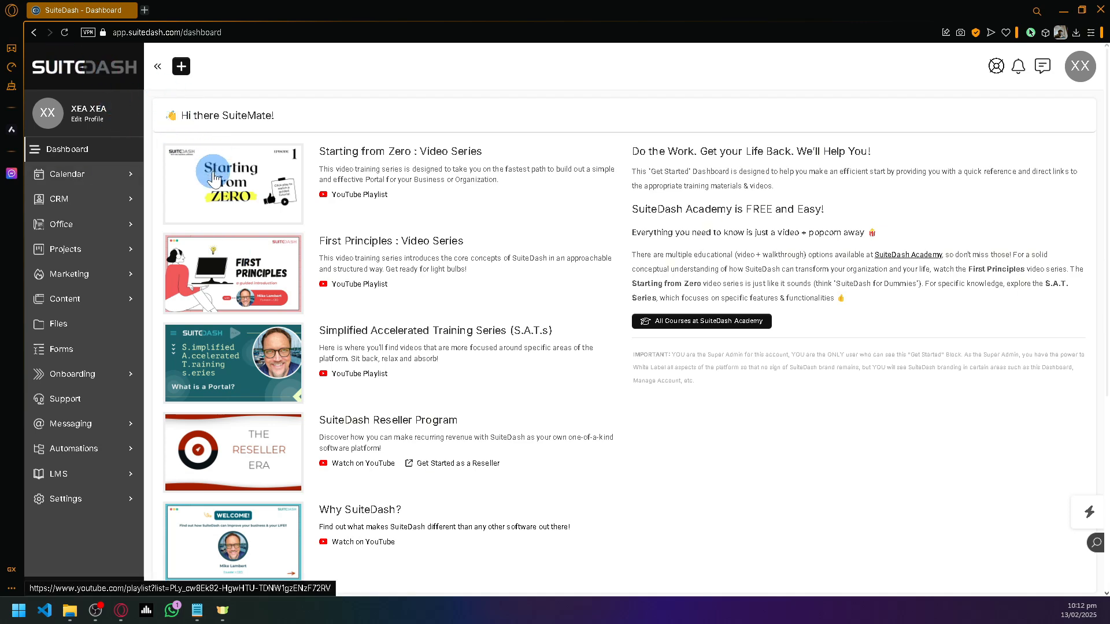
{"action": "scroll", "coordinate": [684, 297], "scroll_direction": "down", "scroll_amount": 6}
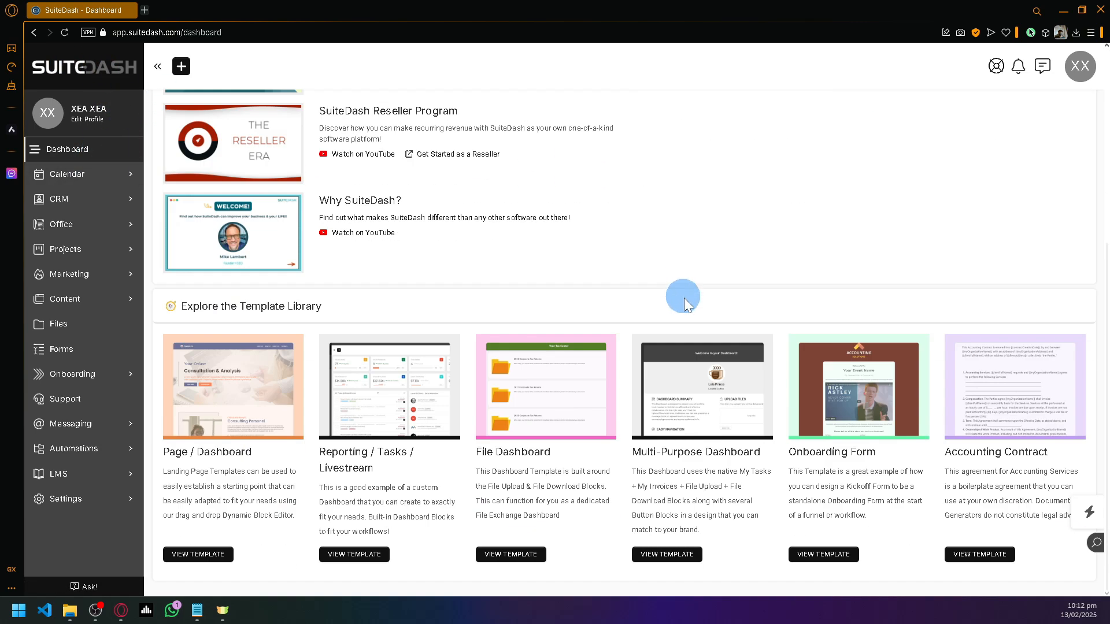
{"action": "scroll", "coordinate": [689, 304], "scroll_direction": "up", "scroll_amount": 6}
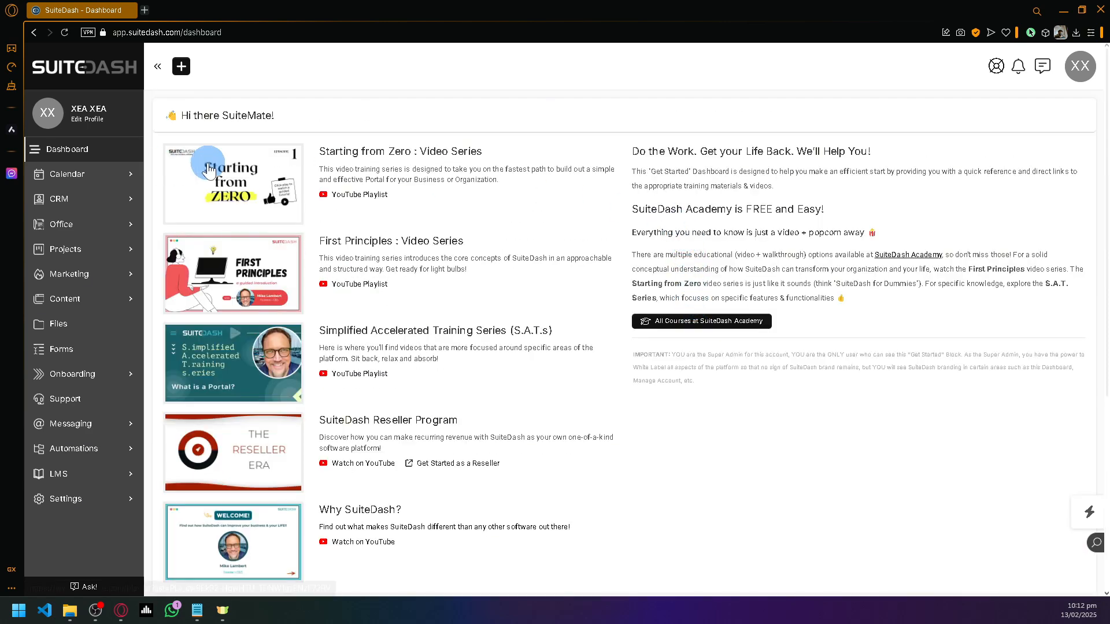
{"action": "left_click", "coordinate": [105, 152]}
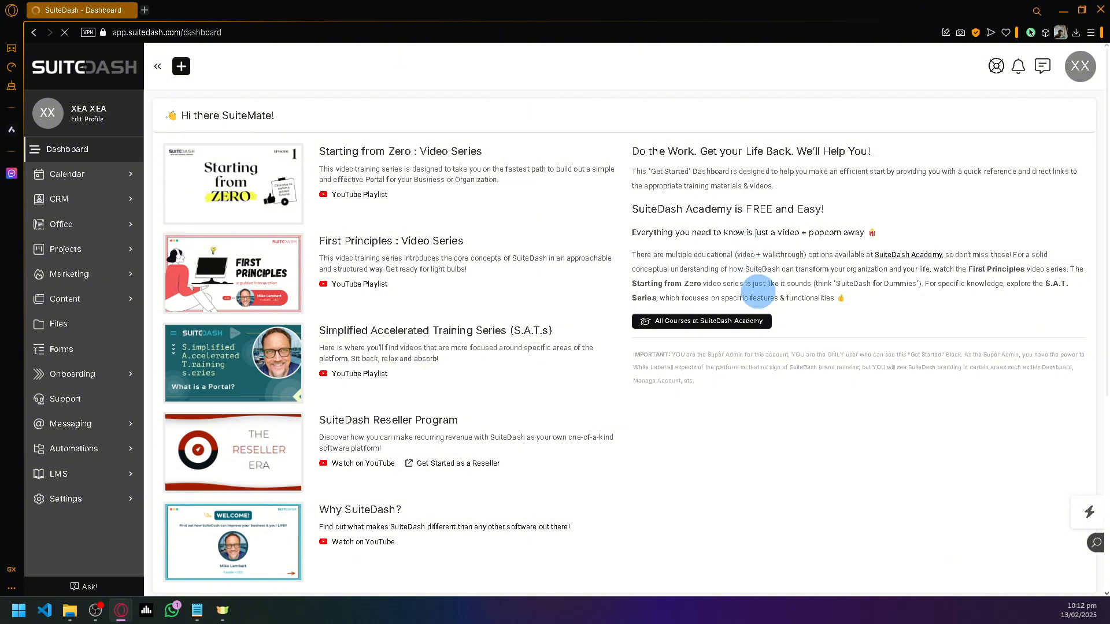
{"action": "scroll", "coordinate": [763, 312], "scroll_direction": "down", "scroll_amount": 5}
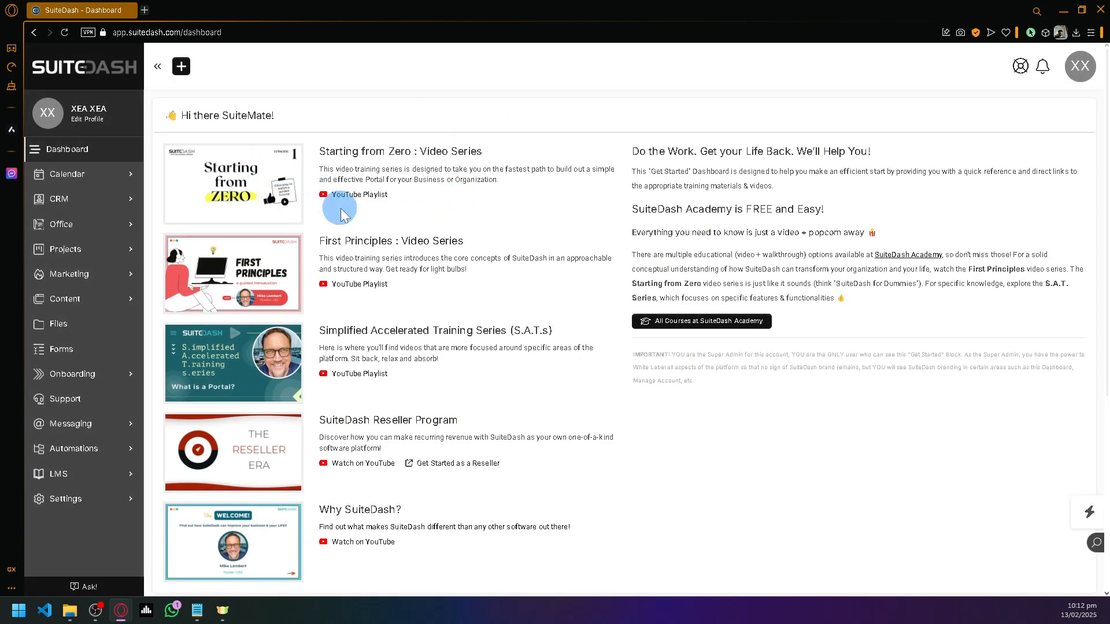
{"action": "scroll", "coordinate": [323, 428], "scroll_direction": "down", "scroll_amount": 4}
{"action": "scroll", "coordinate": [323, 428], "scroll_direction": "up", "scroll_amount": 4}
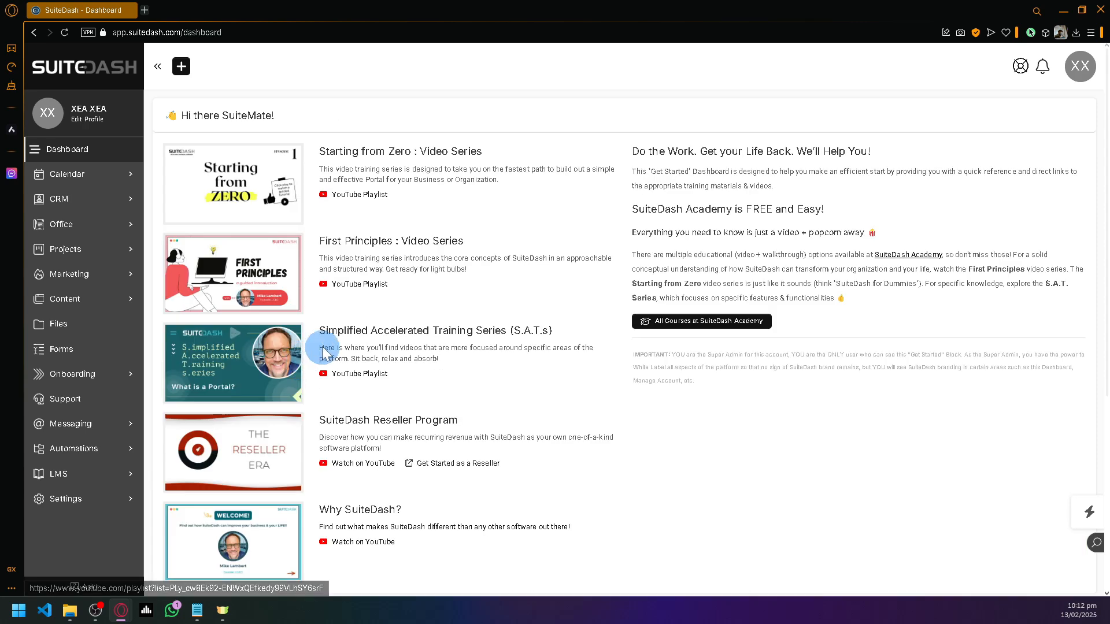
{"action": "left_click", "coordinate": [255, 67]}
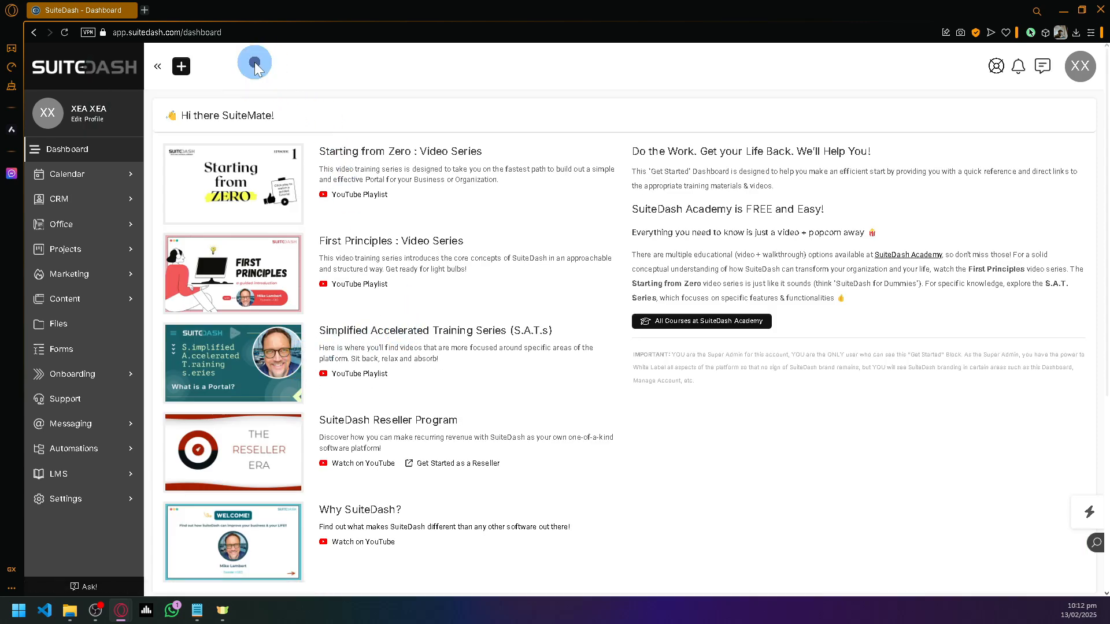
Open My Calendar from the Calendar section and dismiss its welcome message and the notification permission request.
{"action": "left_click", "coordinate": [93, 175]}
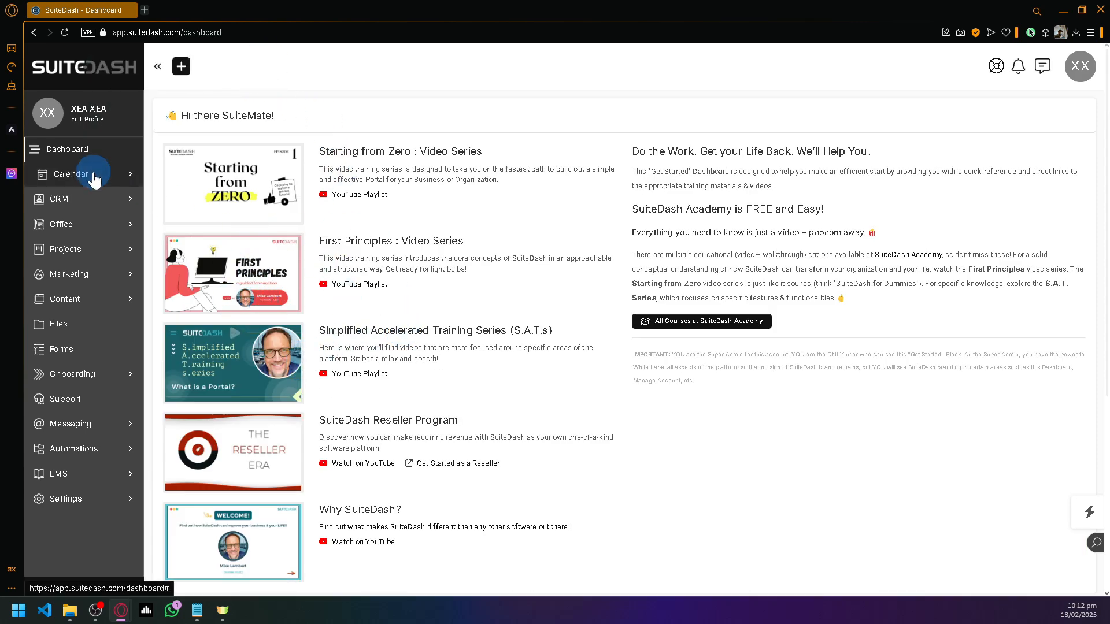
{"action": "left_click", "coordinate": [104, 180]}
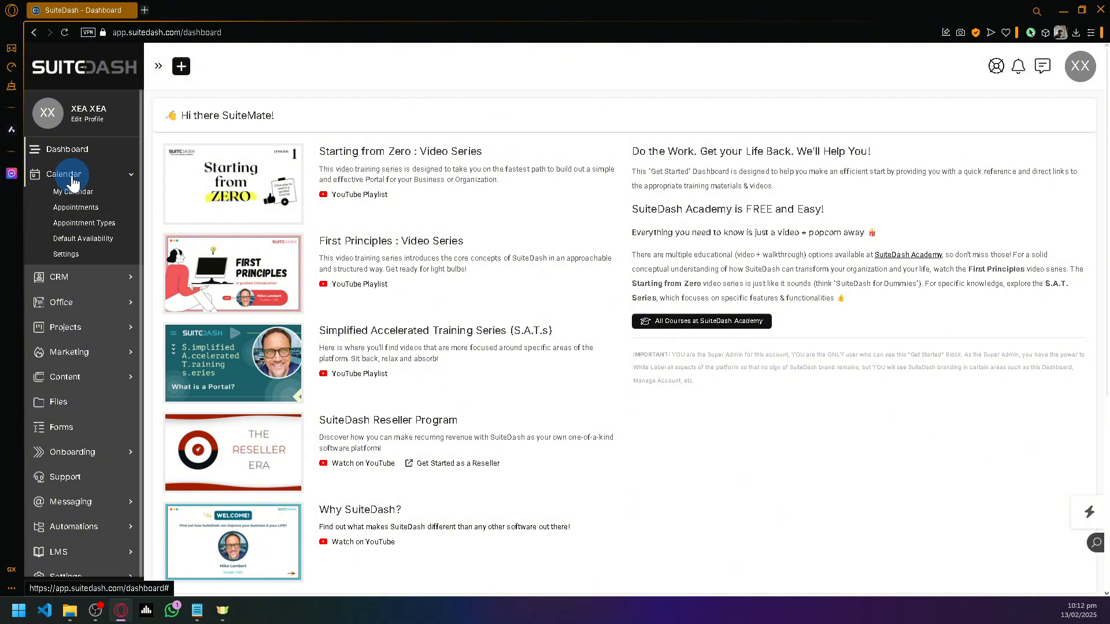
{"action": "scroll", "coordinate": [208, 171], "scroll_direction": "up", "scroll_amount": 5}
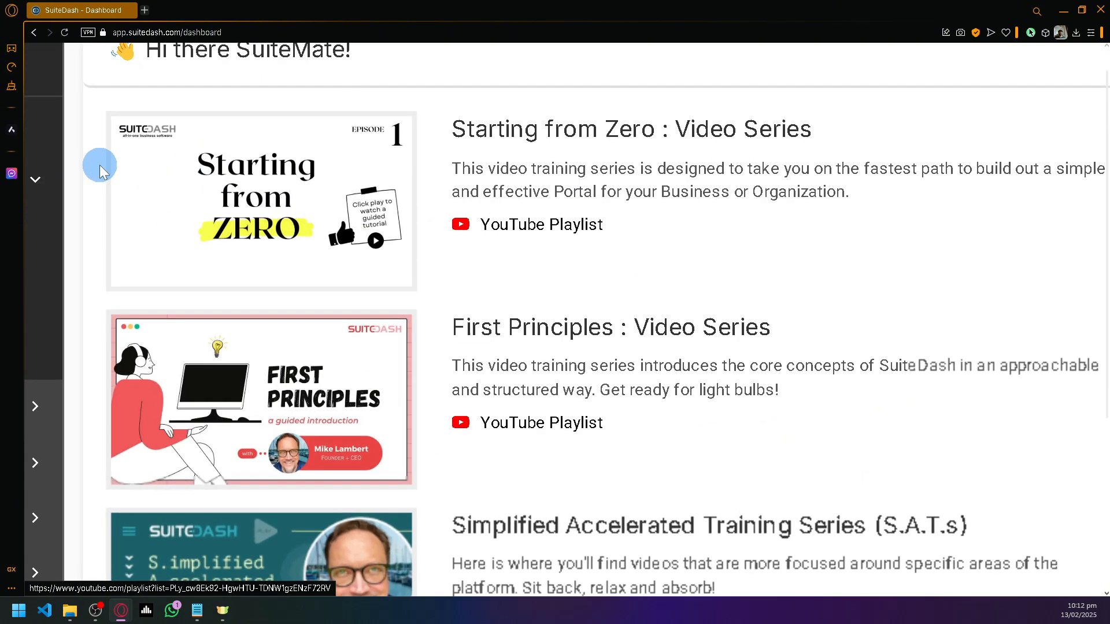
{"action": "scroll", "coordinate": [99, 165], "scroll_direction": "left", "scroll_amount": 4}
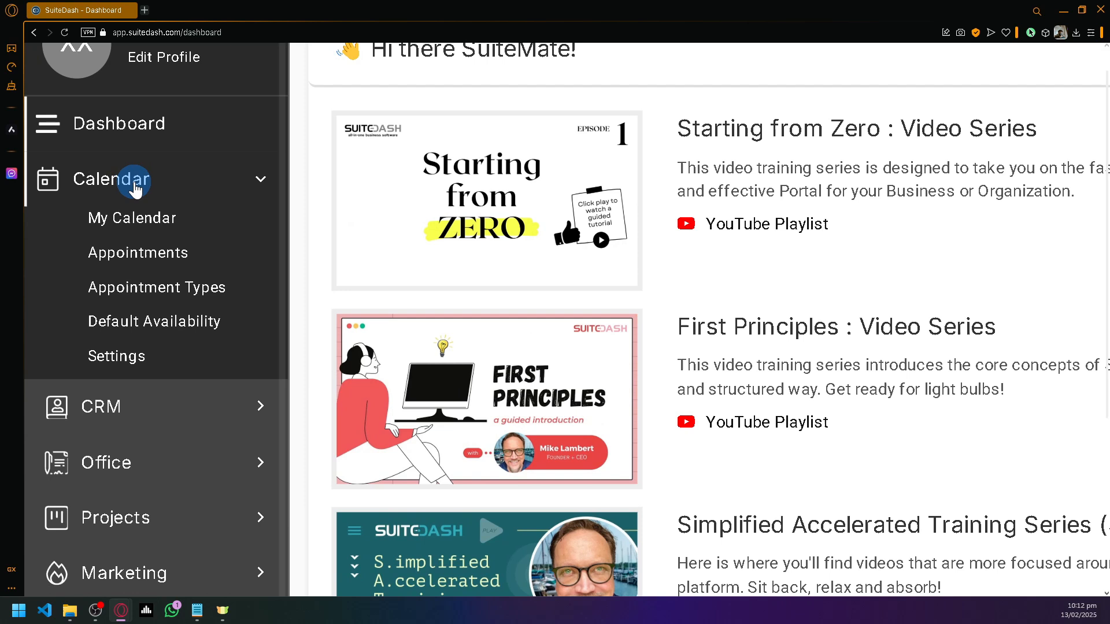
{"action": "left_click", "coordinate": [145, 223]}
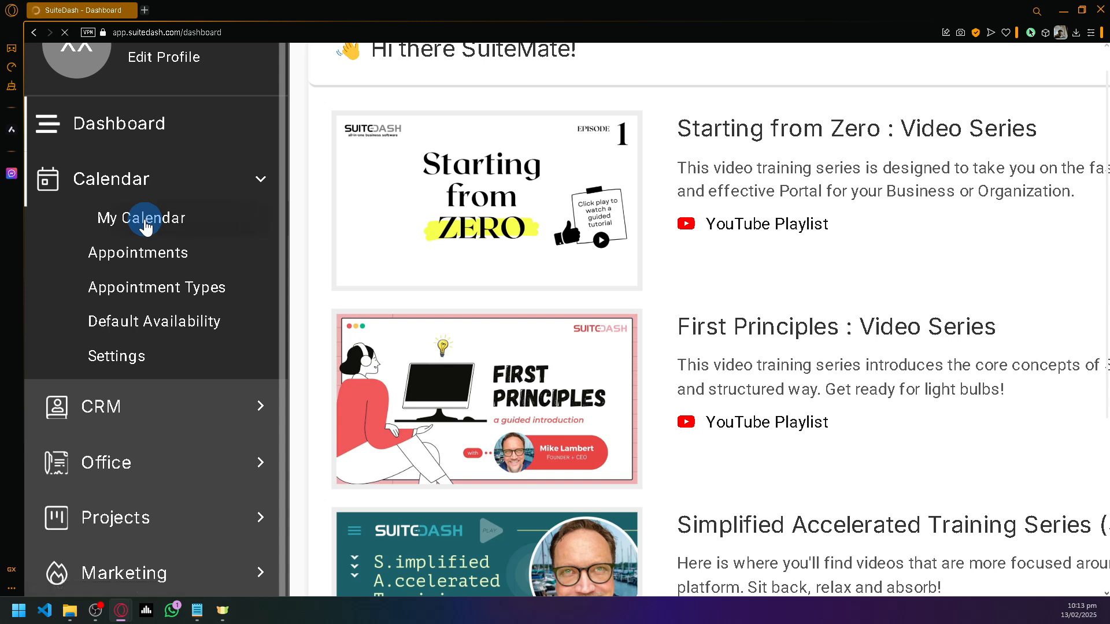
{"action": "scroll", "coordinate": [215, 142], "scroll_direction": "down", "scroll_amount": 1}
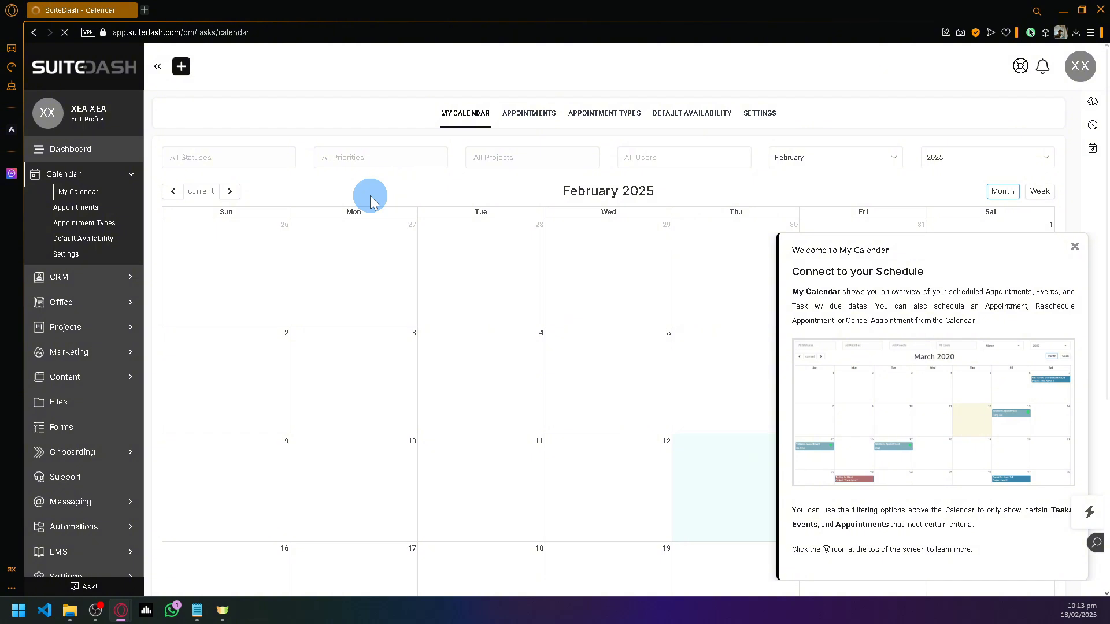
{"action": "left_click", "coordinate": [1076, 250]}
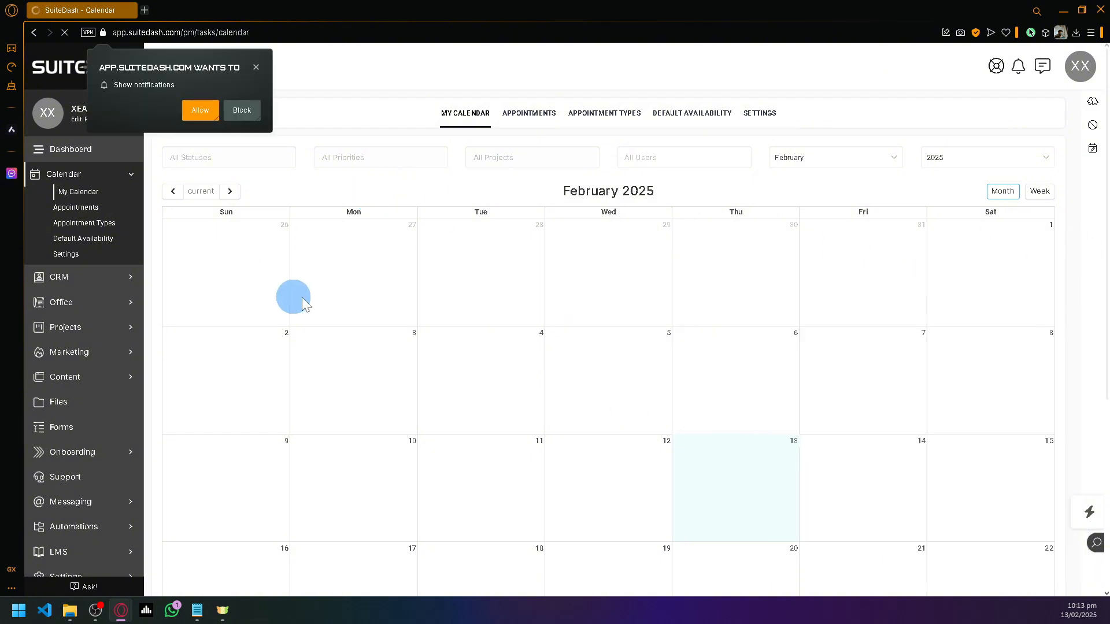
{"action": "left_click", "coordinate": [256, 67]}
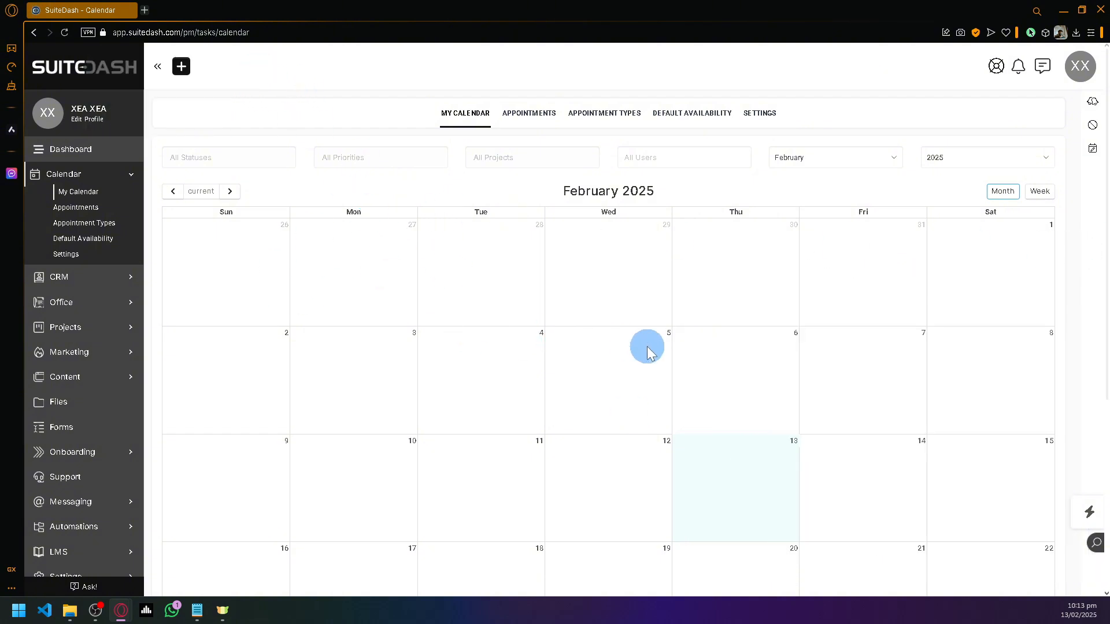
Look over the monthly calendar and go to the Appointments page.
{"action": "scroll", "coordinate": [636, 324], "scroll_direction": "down", "scroll_amount": 1}
{"action": "scroll", "coordinate": [595, 247], "scroll_direction": "up", "scroll_amount": 1}
{"action": "left_click", "coordinate": [544, 114]}
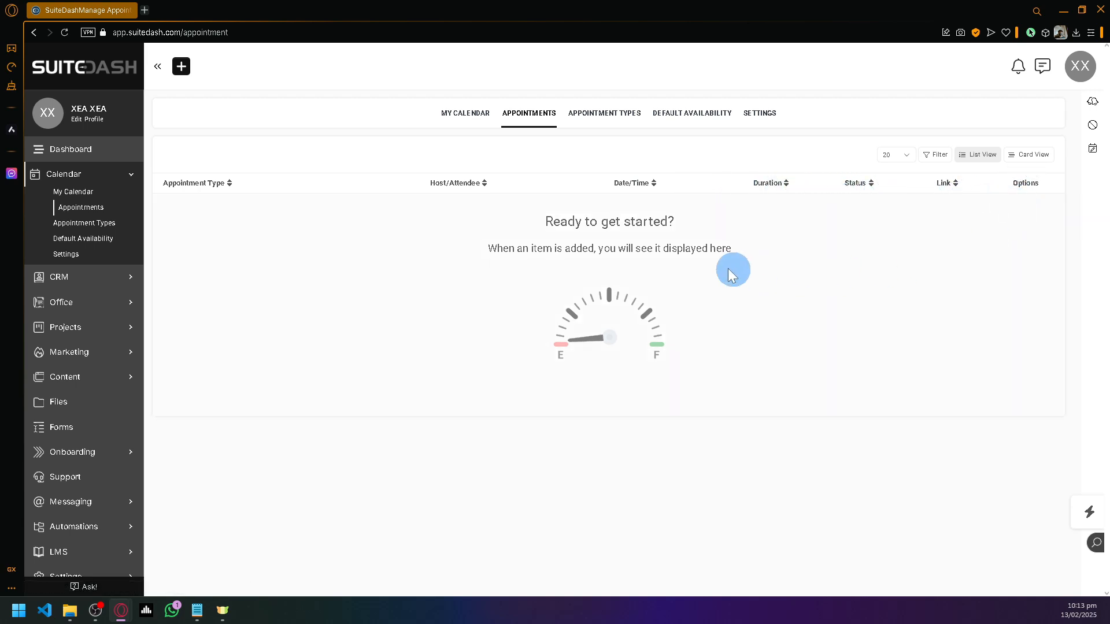
Add a new appointment type and name it "Meeting".
{"action": "left_click", "coordinate": [624, 116]}
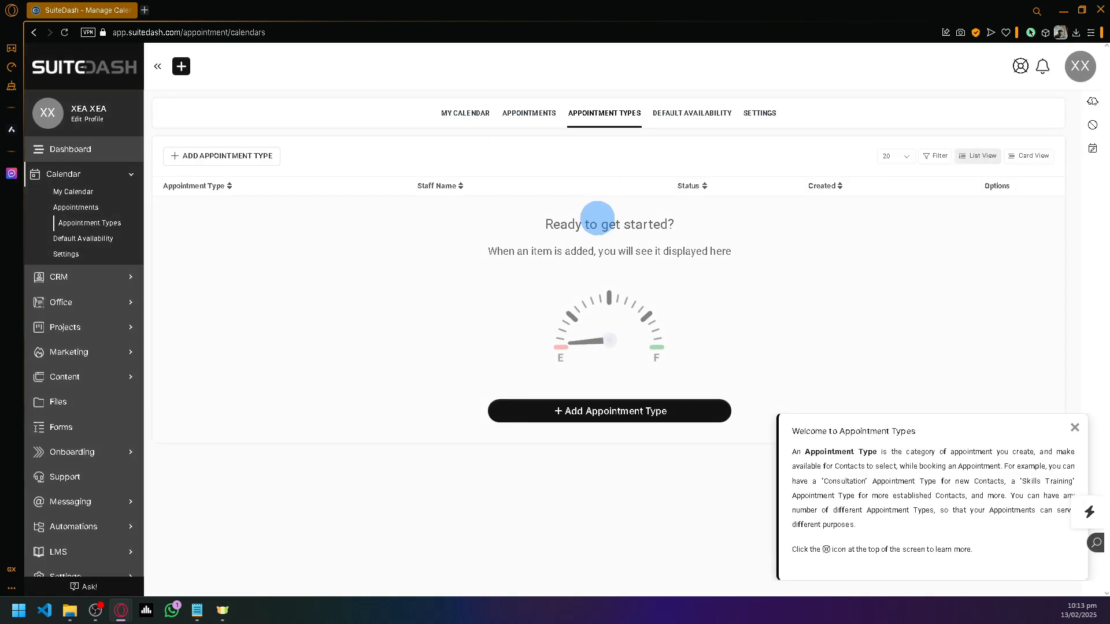
{"action": "left_click", "coordinate": [252, 162]}
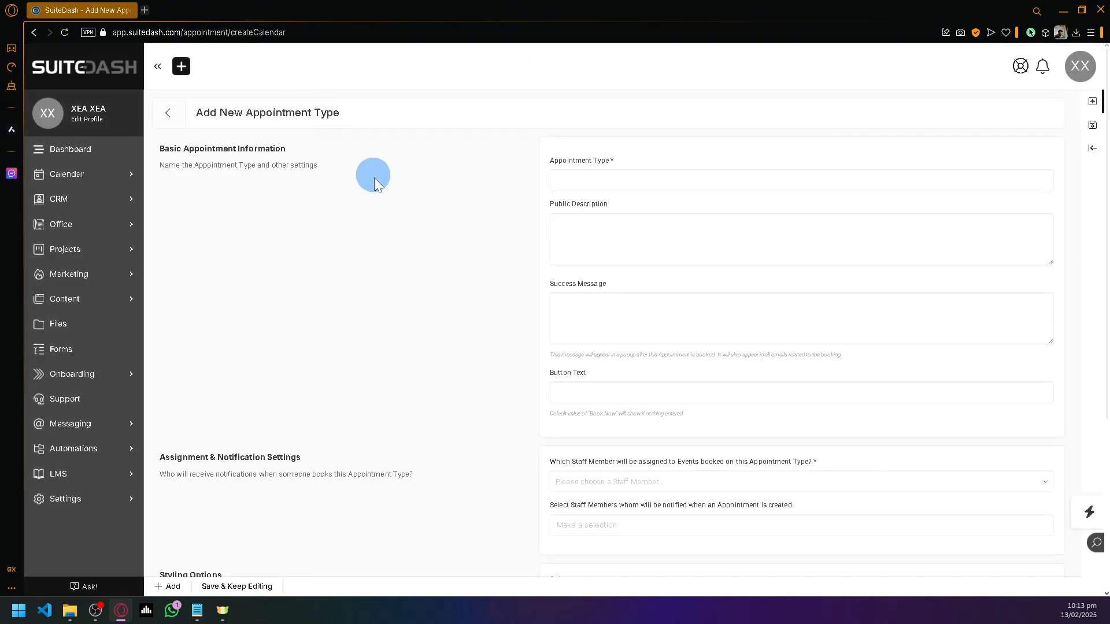
{"action": "left_click", "coordinate": [585, 181]}
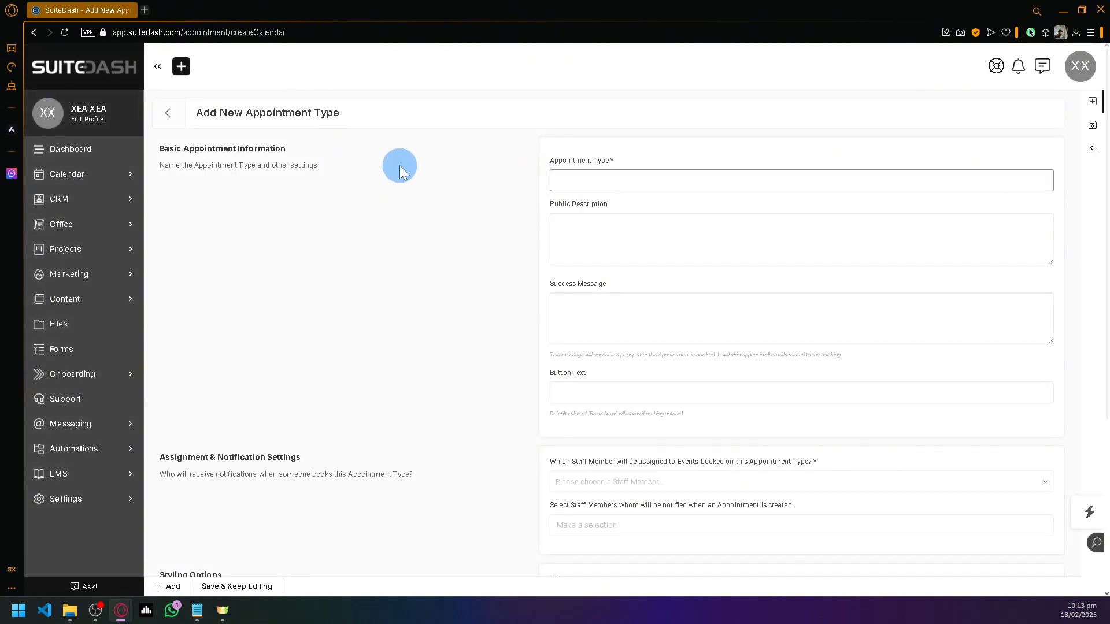
{"action": "type", "text": "Meeting"}
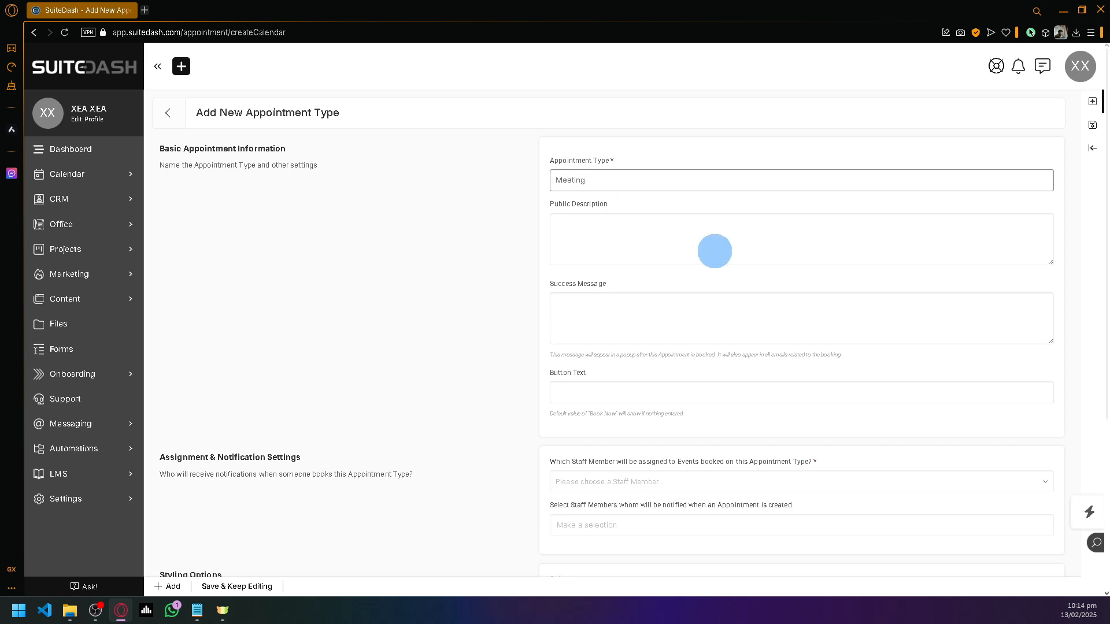
Set the appointment type's success message to "Thank you for accepting the invitation", leaving the public description empty.
{"action": "left_click", "coordinate": [714, 251]}
{"action": "scroll", "coordinate": [634, 231], "scroll_direction": "down", "scroll_amount": 1}
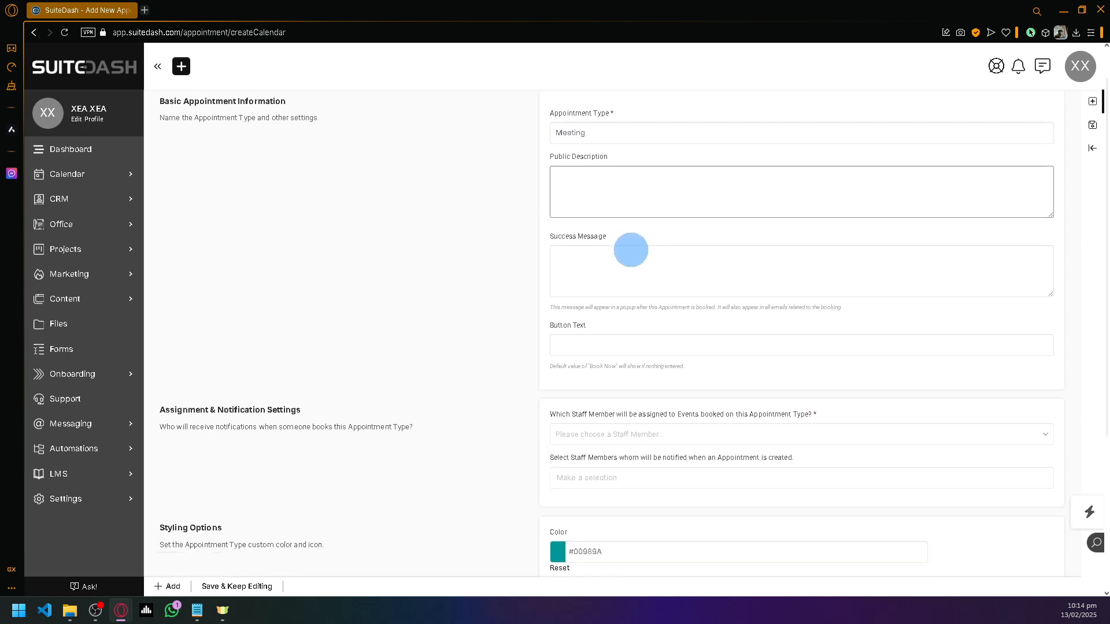
{"action": "left_click", "coordinate": [629, 267]}
{"action": "scroll", "coordinate": [630, 327], "scroll_direction": "down", "scroll_amount": 1}
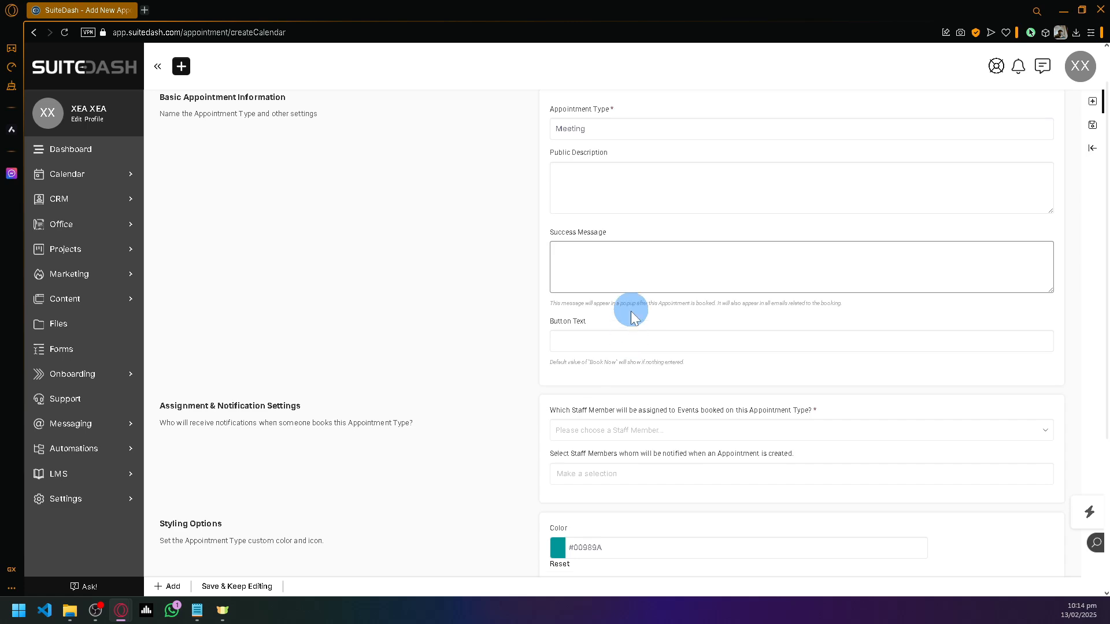
{"action": "scroll", "coordinate": [642, 301], "scroll_direction": "up", "scroll_amount": 5}
{"action": "scroll", "coordinate": [465, 309], "scroll_direction": "right", "scroll_amount": 3}
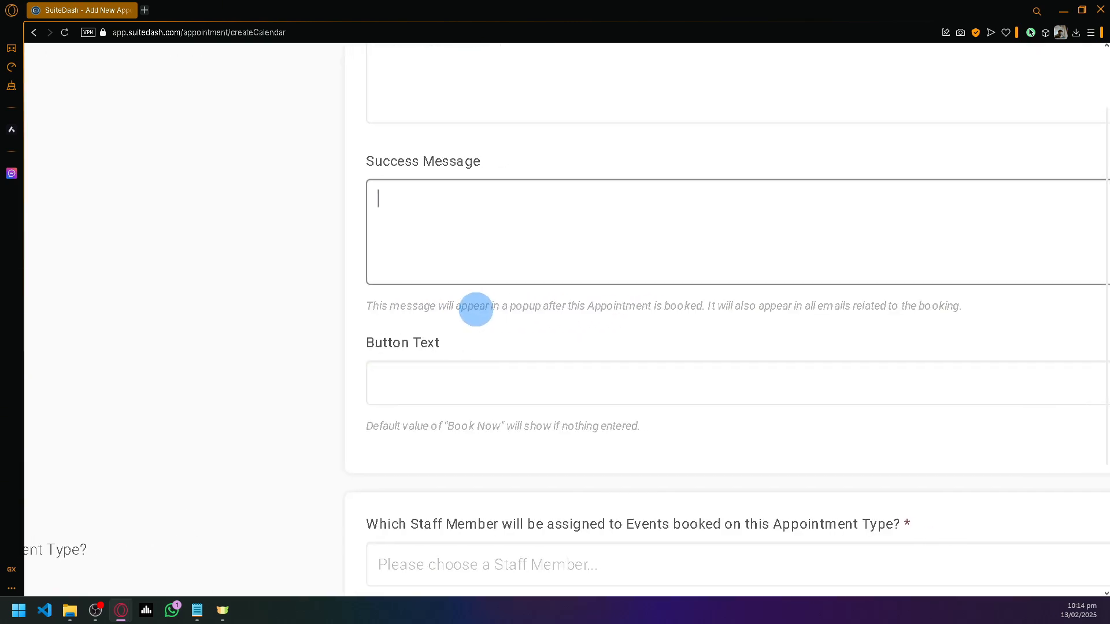
{"action": "left_click", "coordinate": [793, 237]}
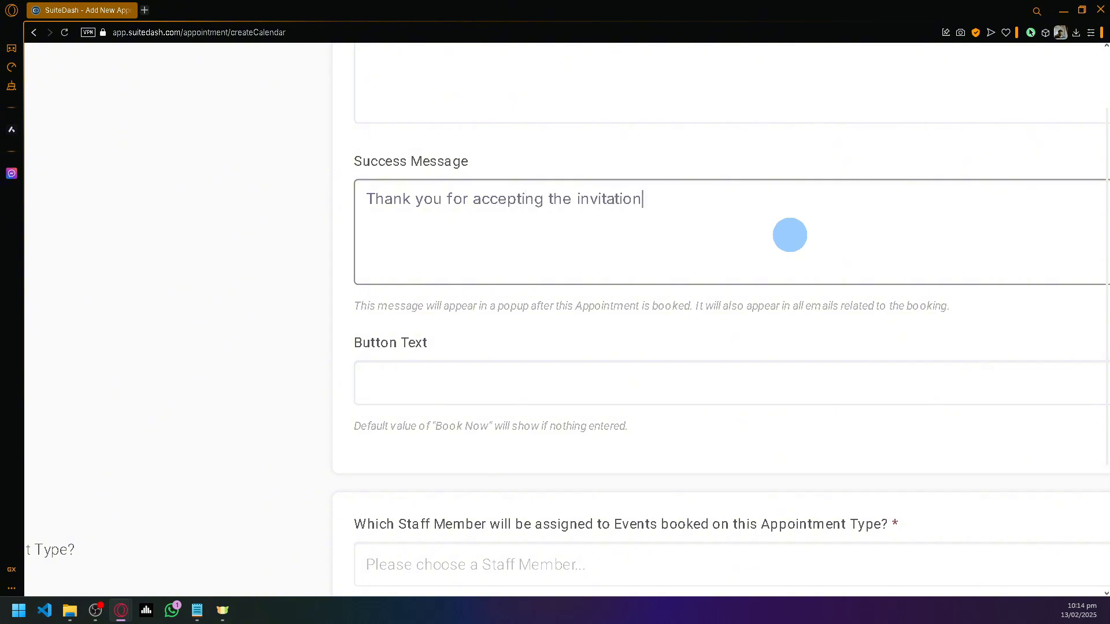
{"action": "left_click", "coordinate": [670, 393]}
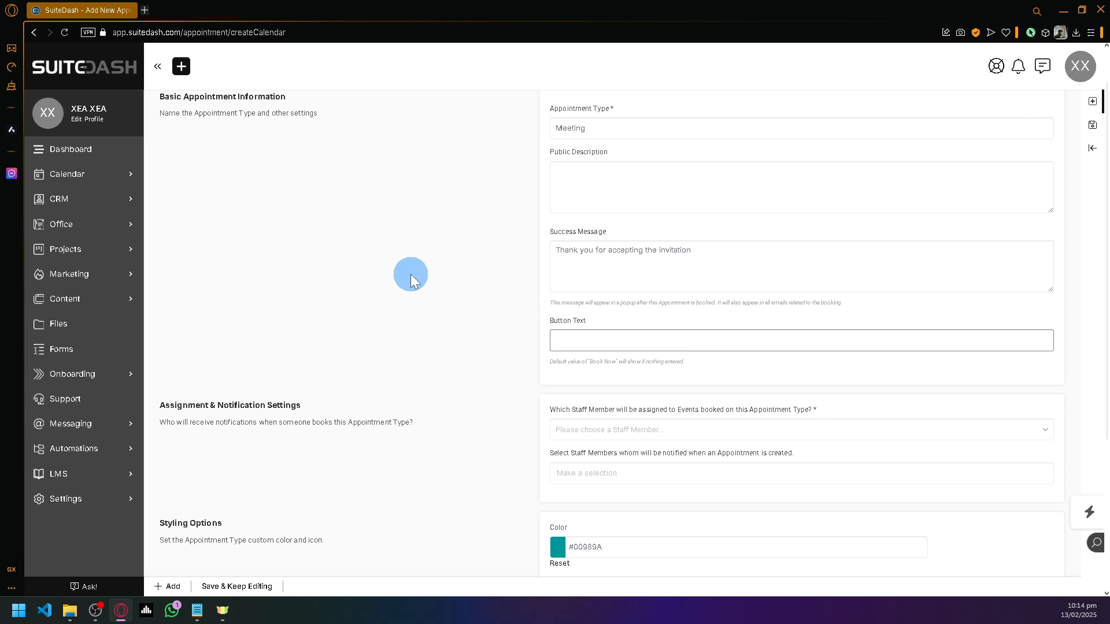
{"action": "type", "text": "Acce"}
{"action": "key", "text": "BackSpace"}
{"action": "key", "text": "BackSpace"}
{"action": "key", "text": "BackSpace"}
{"action": "key", "text": "BackSpace"}
Assign the Super Admin as the staff member for events booked on this appointment type.
{"action": "scroll", "coordinate": [612, 369], "scroll_direction": "up", "scroll_amount": 5}
{"action": "scroll", "coordinate": [706, 358], "scroll_direction": "down", "scroll_amount": 5}
{"action": "scroll", "coordinate": [665, 405], "scroll_direction": "down", "scroll_amount": 2}
{"action": "left_click", "coordinate": [684, 315]}
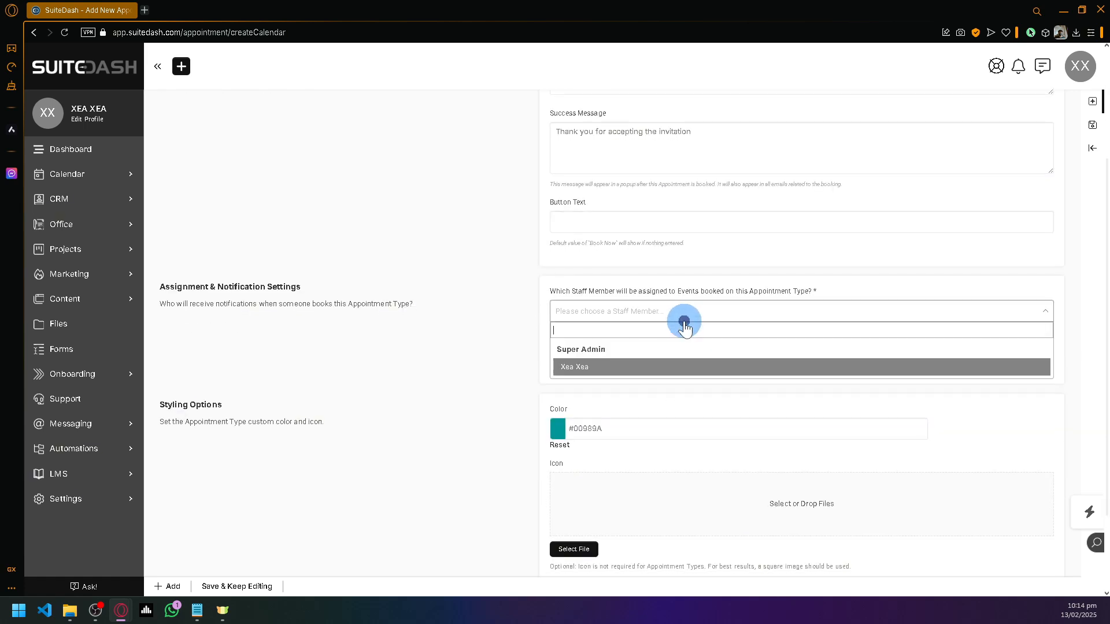
{"action": "left_click", "coordinate": [674, 369]}
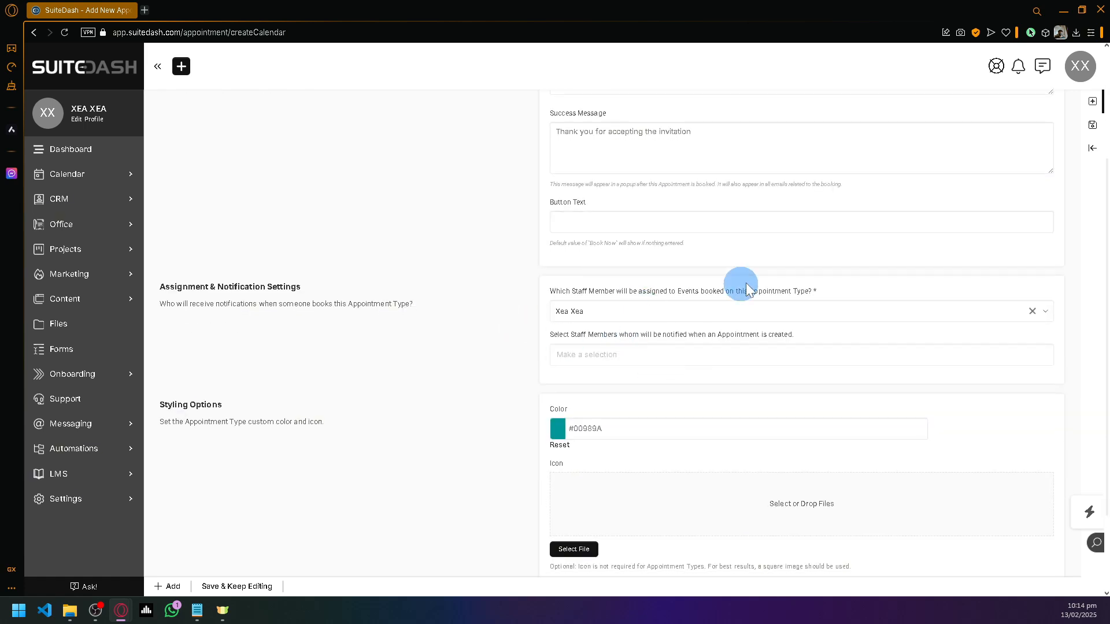
Choose the Super Admin as the staff member notified when an appointment is created.
{"action": "scroll", "coordinate": [680, 304], "scroll_direction": "up", "scroll_amount": 5}
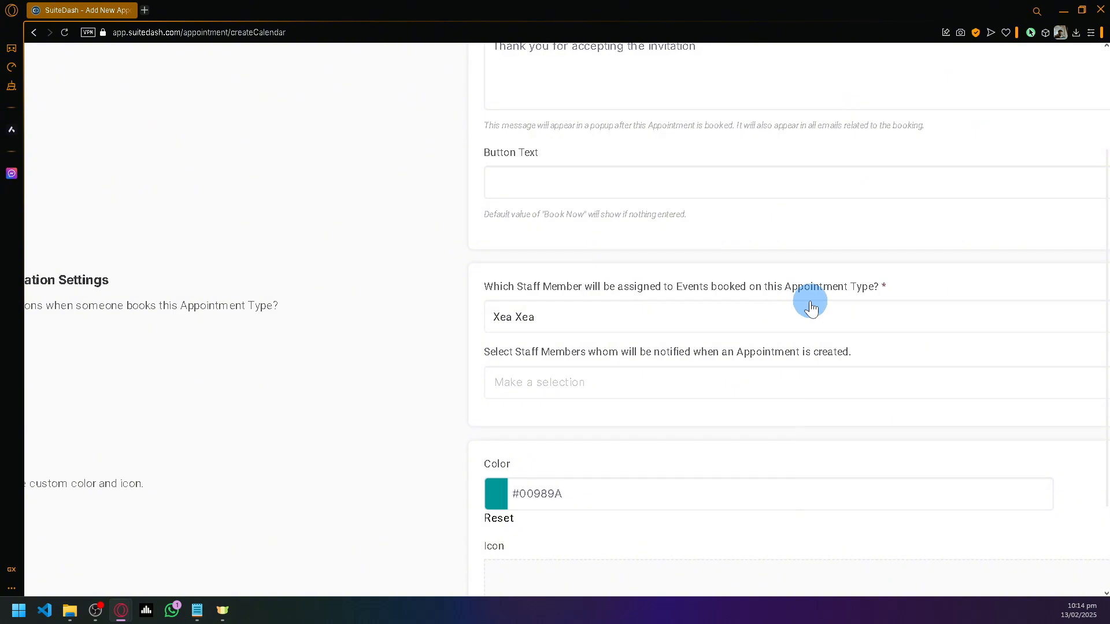
{"action": "scroll", "coordinate": [809, 301], "scroll_direction": "right", "scroll_amount": 1}
{"action": "scroll", "coordinate": [693, 324], "scroll_direction": "right", "scroll_amount": 2}
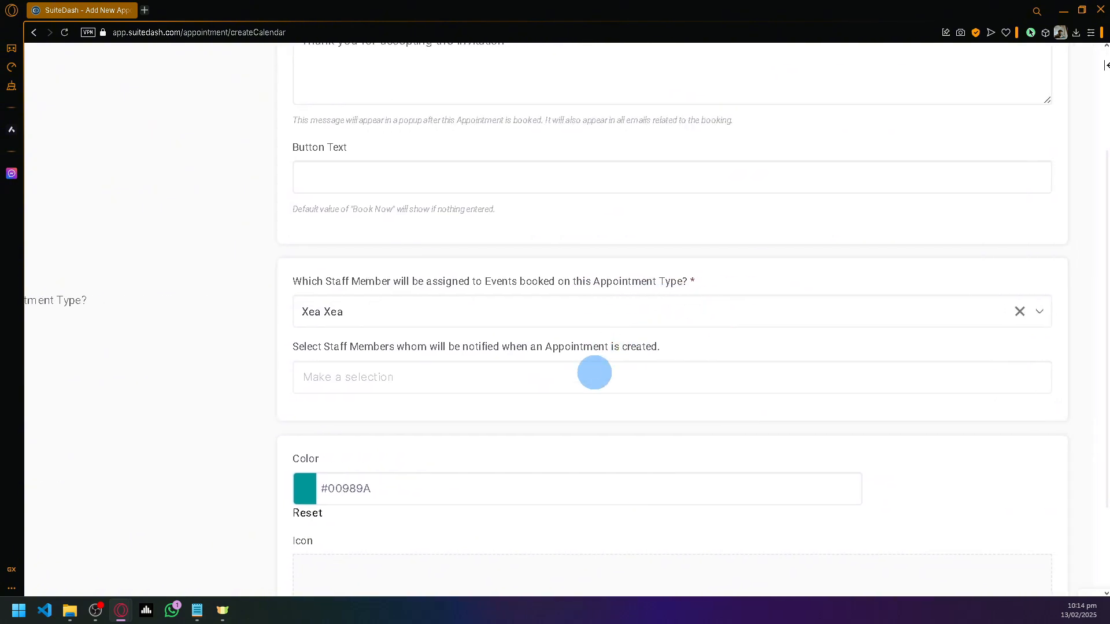
{"action": "left_click", "coordinate": [592, 376]}
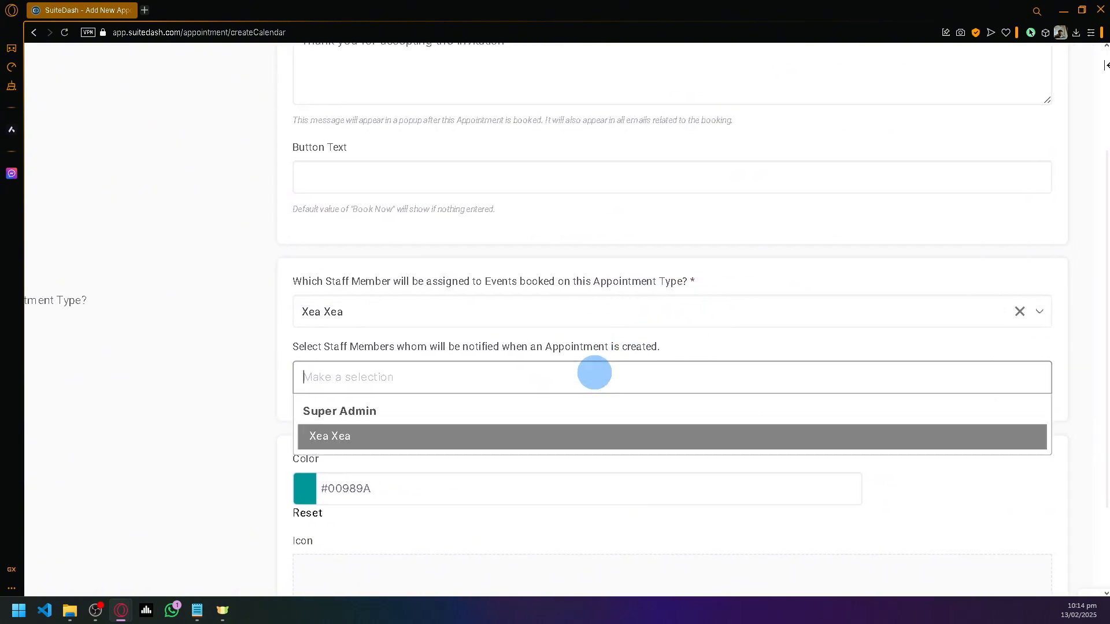
{"action": "left_click", "coordinate": [553, 439]}
Review the styling and visibility options, and save the new appointment type while continuing to edit it.
{"action": "scroll", "coordinate": [542, 390], "scroll_direction": "down", "scroll_amount": 5}
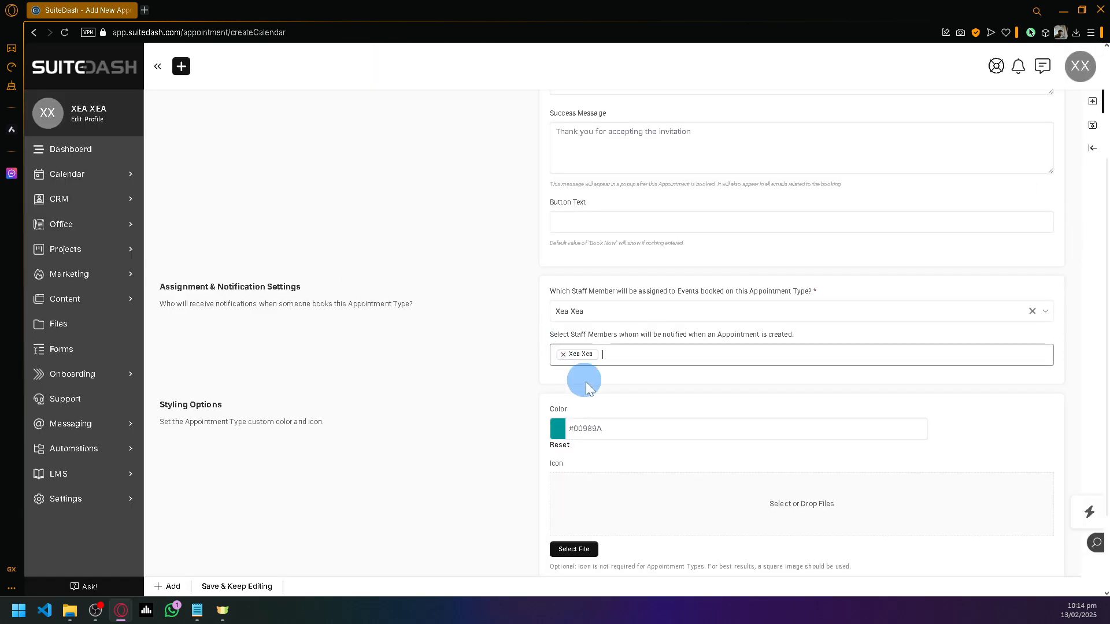
{"action": "scroll", "coordinate": [640, 422], "scroll_direction": "down", "scroll_amount": 2}
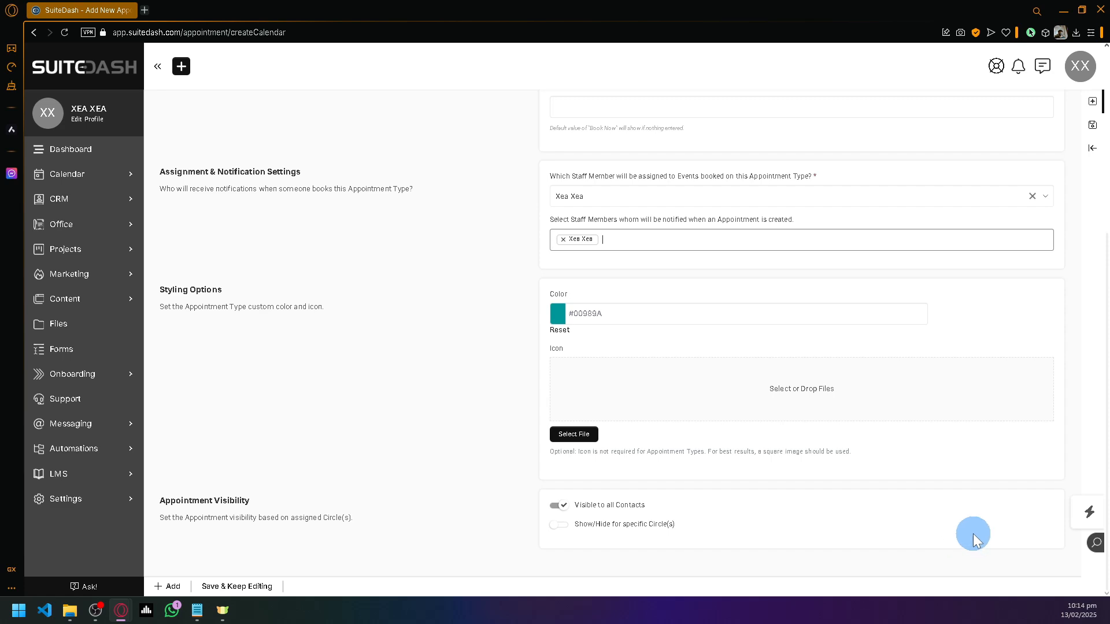
{"action": "scroll", "coordinate": [1011, 389], "scroll_direction": "up", "scroll_amount": 5}
{"action": "scroll", "coordinate": [855, 300], "scroll_direction": "down", "scroll_amount": 5}
{"action": "left_click", "coordinate": [238, 586]}
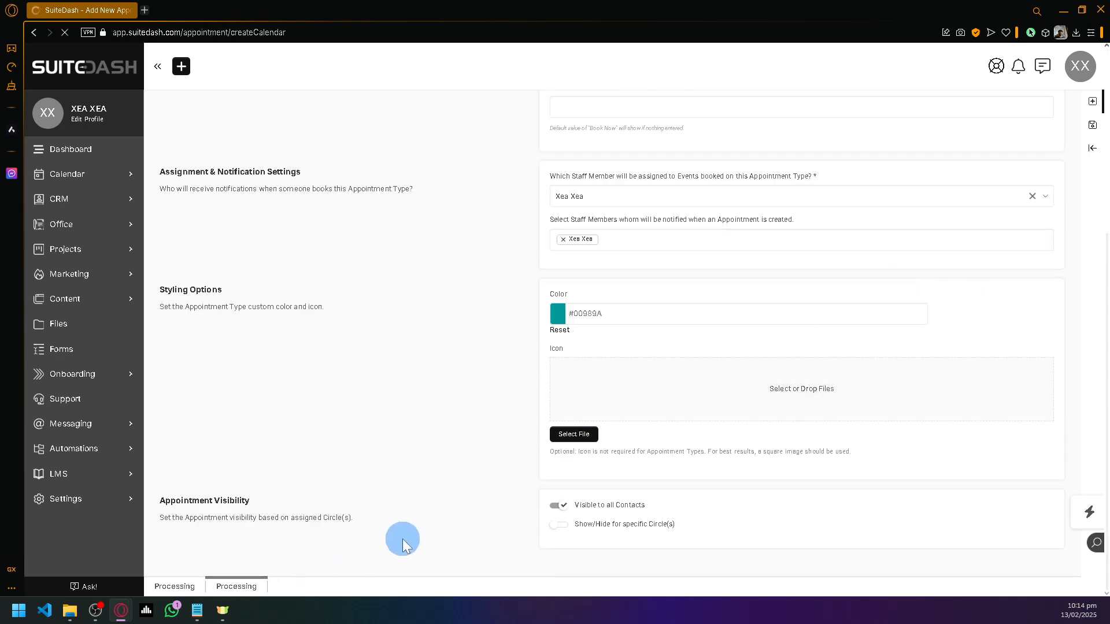
Add a second availability window to Friday and try to save the Meeting appointment type's baseline availability.
{"action": "scroll", "coordinate": [762, 277], "scroll_direction": "up", "scroll_amount": 5}
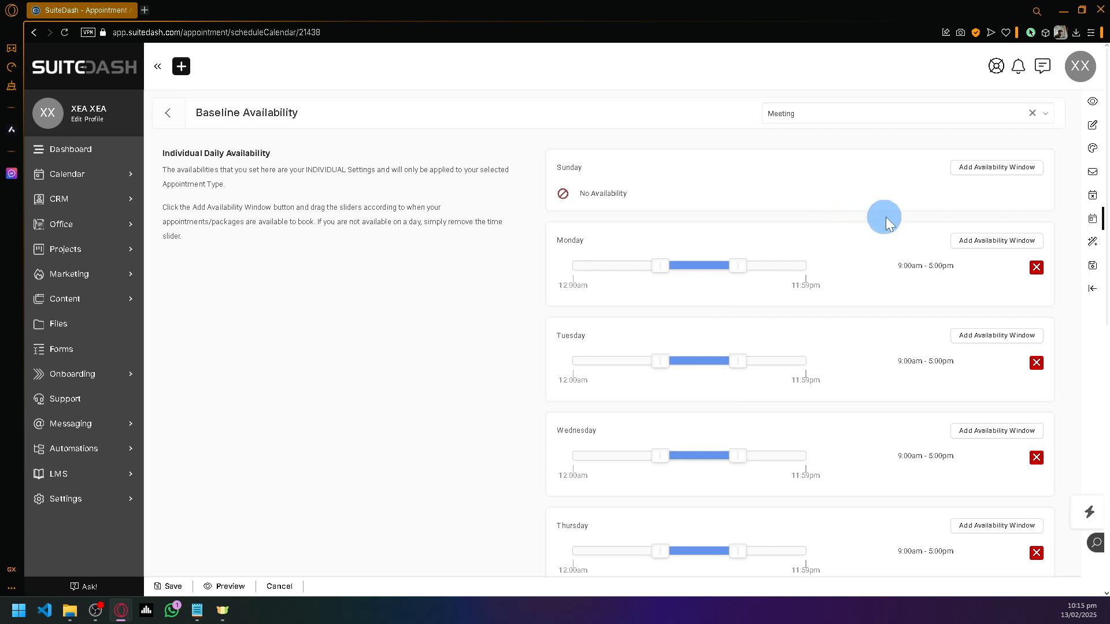
{"action": "scroll", "coordinate": [1000, 245], "scroll_direction": "down", "scroll_amount": 10}
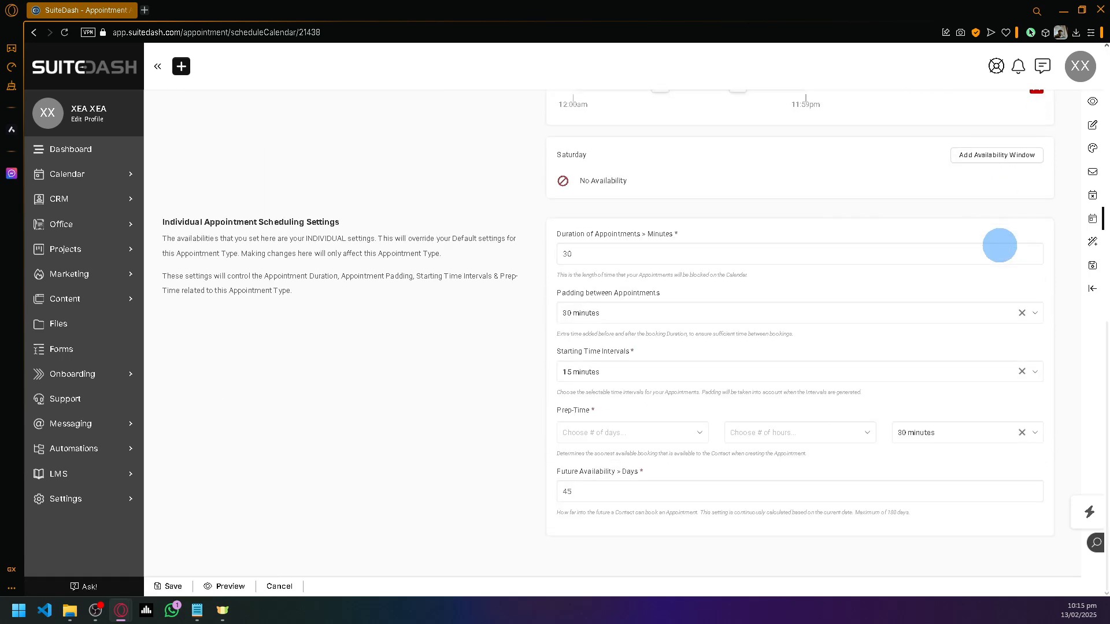
{"action": "scroll", "coordinate": [1000, 245], "scroll_direction": "up", "scroll_amount": 2}
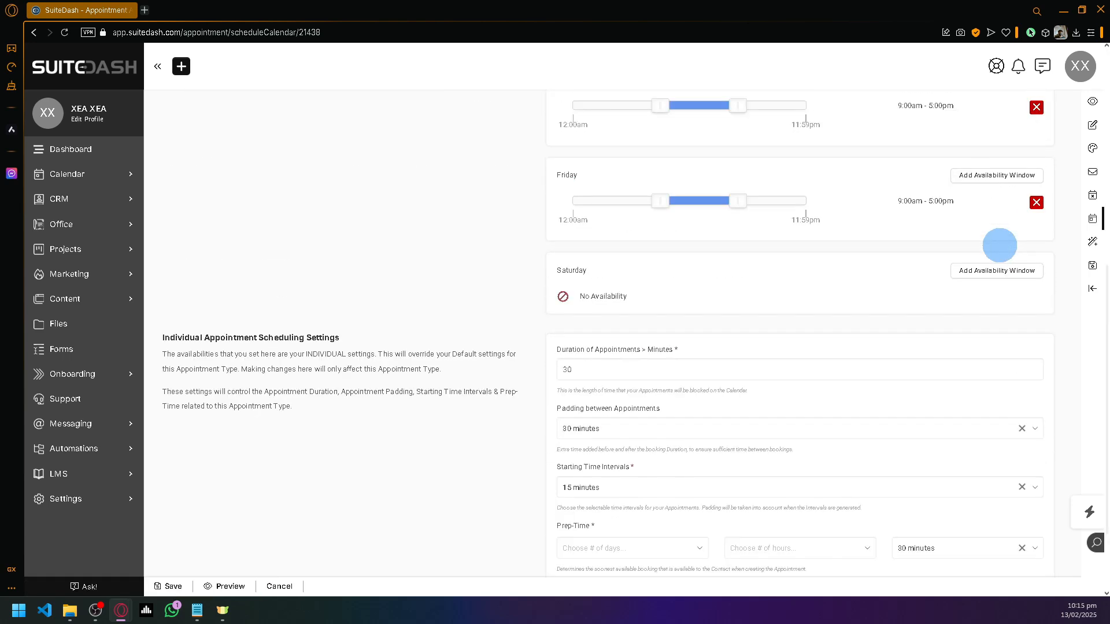
{"action": "left_click", "coordinate": [982, 176]}
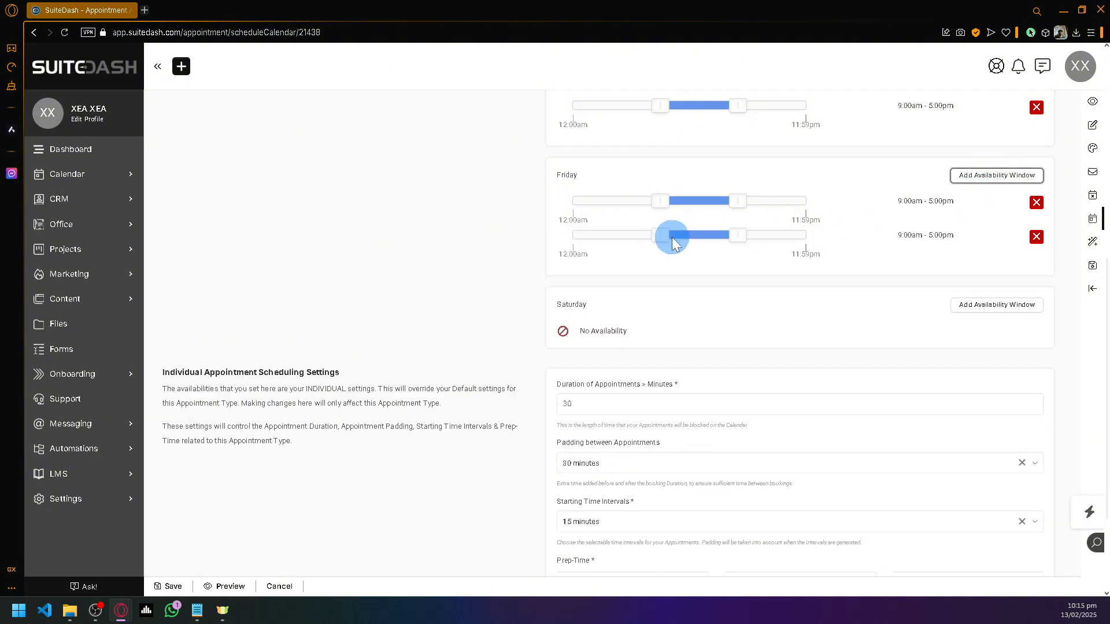
{"action": "scroll", "coordinate": [671, 237], "scroll_direction": "up", "scroll_amount": 8}
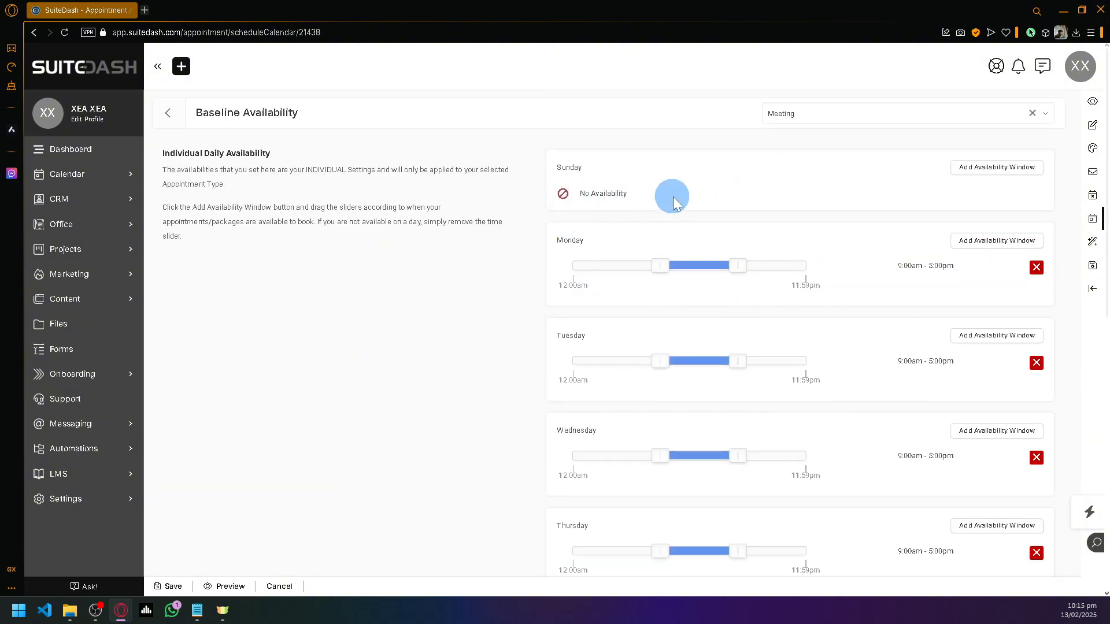
{"action": "scroll", "coordinate": [866, 230], "scroll_direction": "down", "scroll_amount": 10}
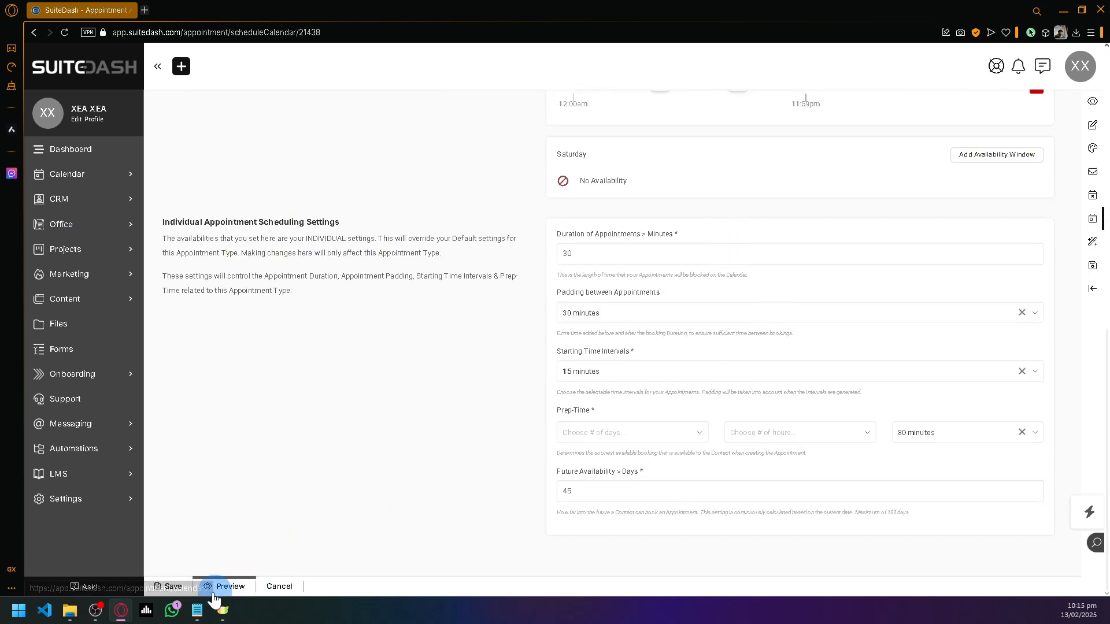
{"action": "left_click", "coordinate": [160, 589]}
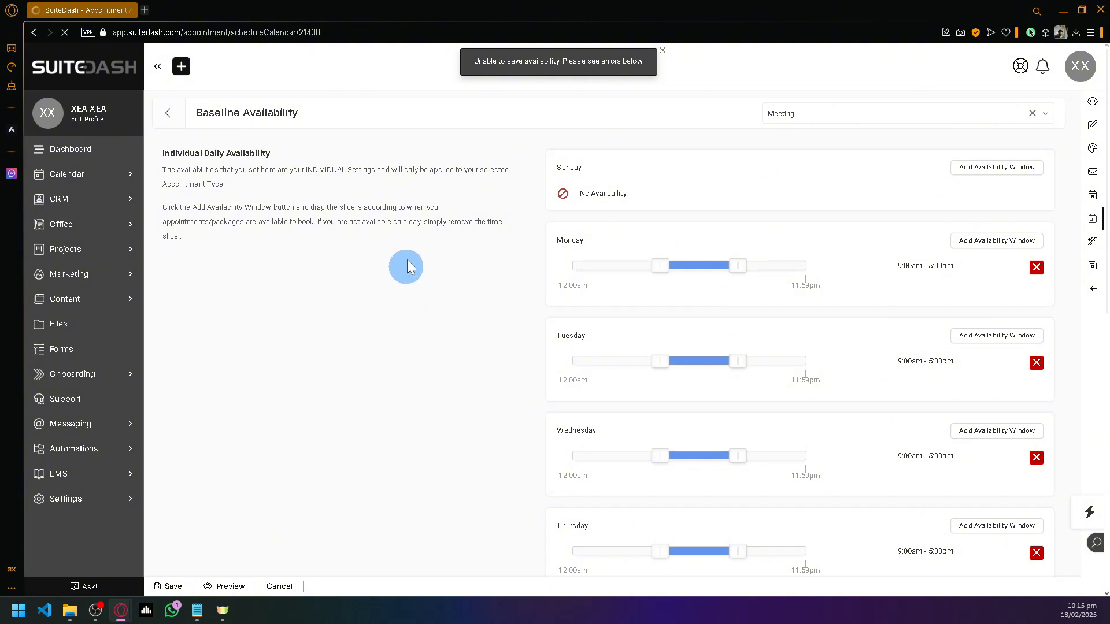
Delete Friday's second availability window, which overlaps the first one.
{"action": "scroll", "coordinate": [743, 202], "scroll_direction": "down", "scroll_amount": 10}
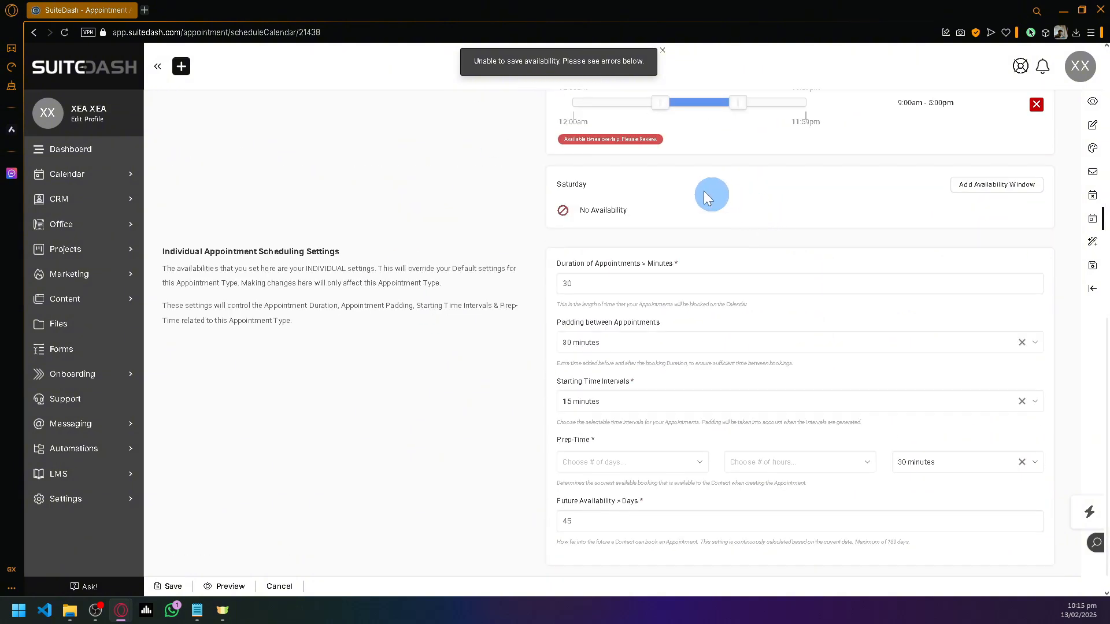
{"action": "scroll", "coordinate": [649, 163], "scroll_direction": "up", "scroll_amount": 2}
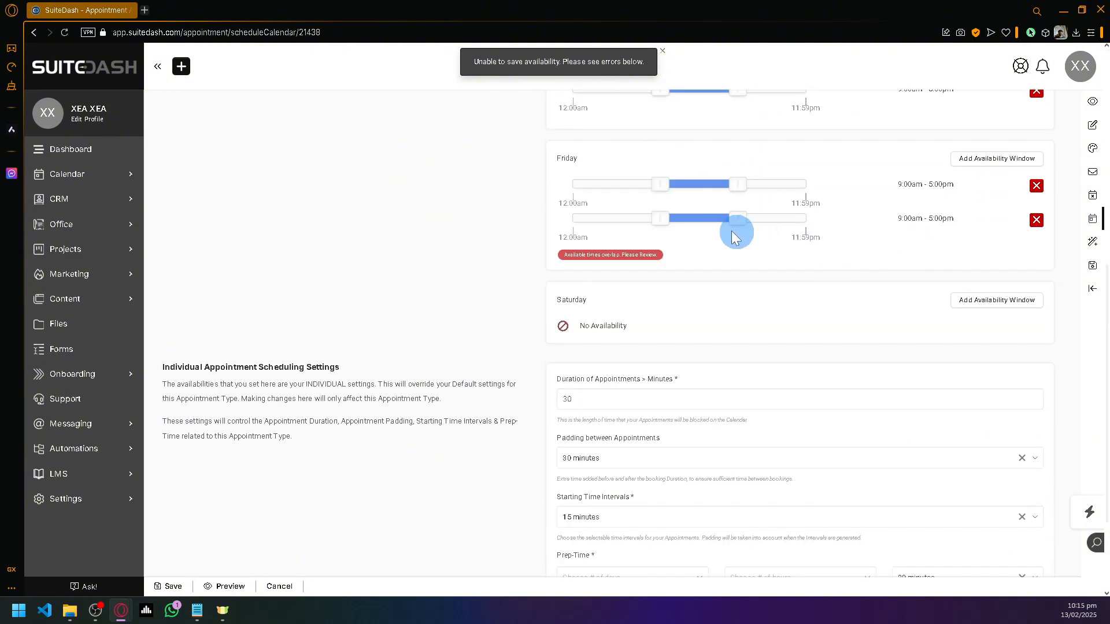
{"action": "left_click_drag", "start_coordinate": [707, 220], "coordinate": [679, 225]}
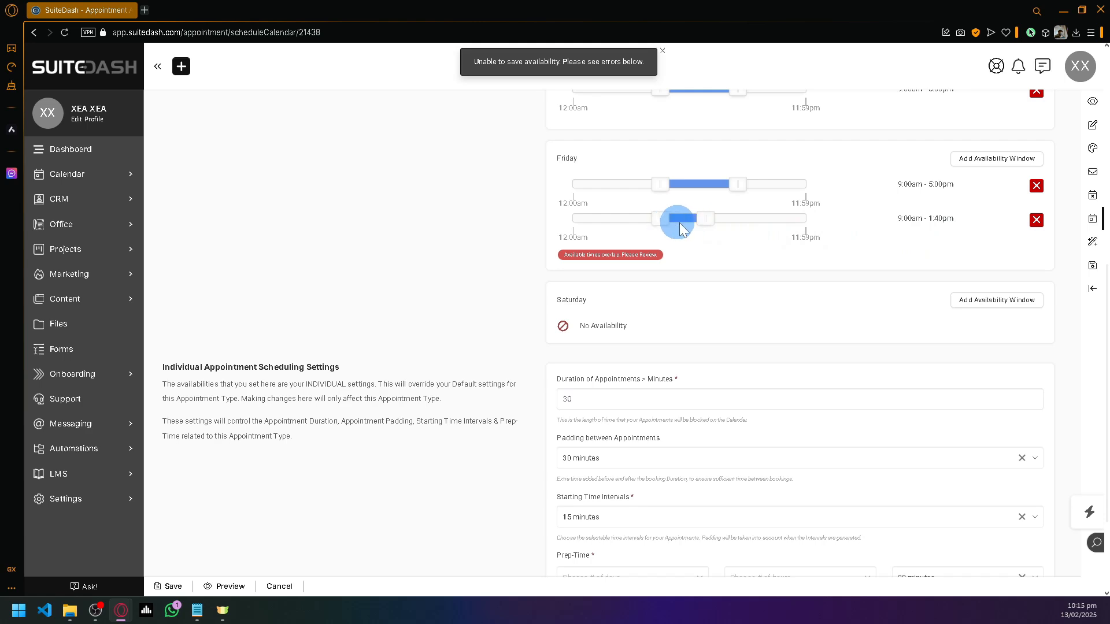
{"action": "left_click", "coordinate": [737, 220]}
{"action": "left_click", "coordinate": [1034, 221]}
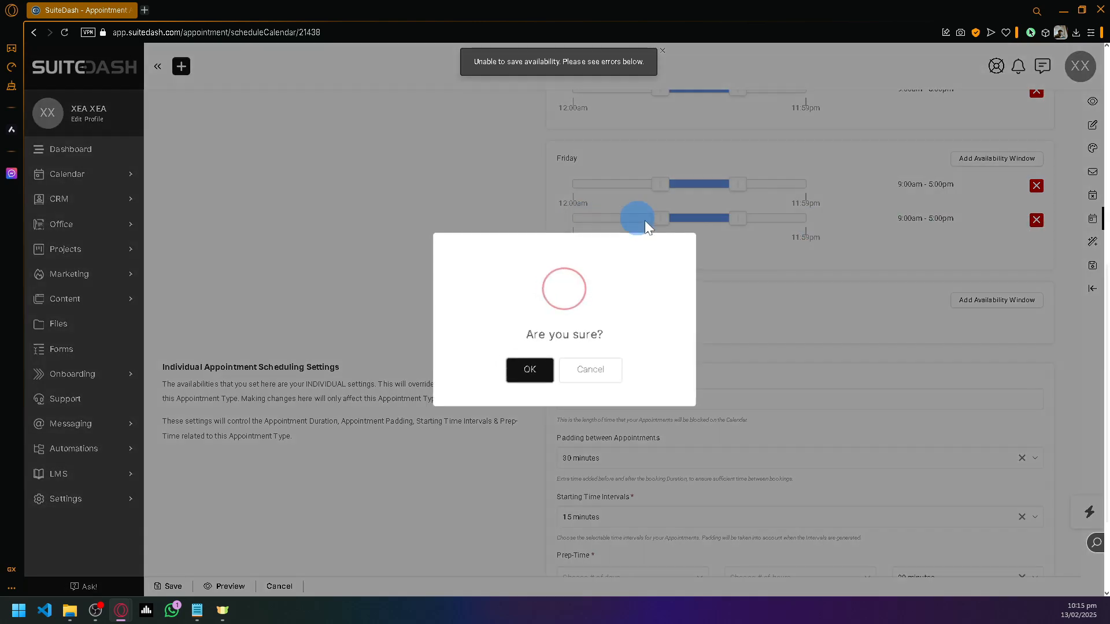
{"action": "left_click", "coordinate": [510, 372]}
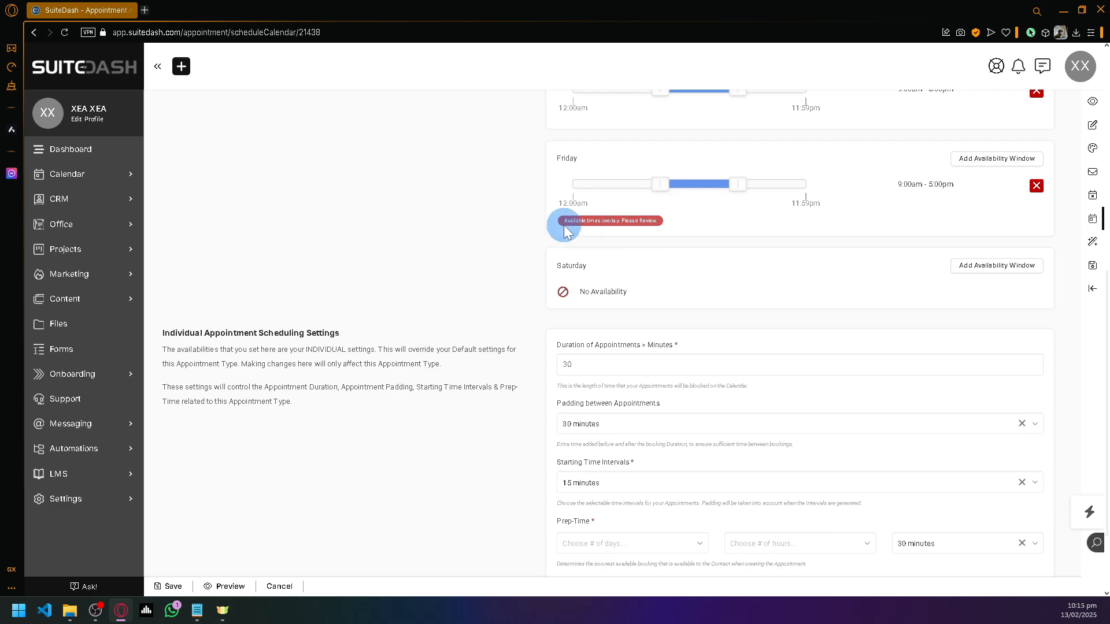
Review the duration, padding, starting interval, prep-time and future availability settings, and save the Meeting type's availability.
{"action": "scroll", "coordinate": [613, 255], "scroll_direction": "down", "scroll_amount": 2}
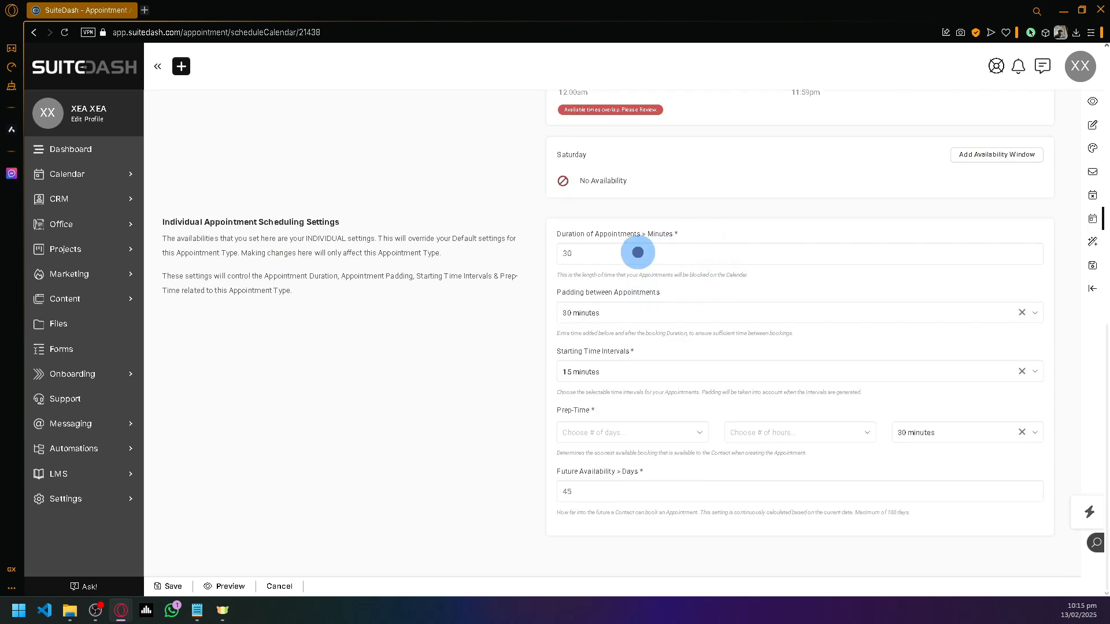
{"action": "left_click", "coordinate": [638, 253]}
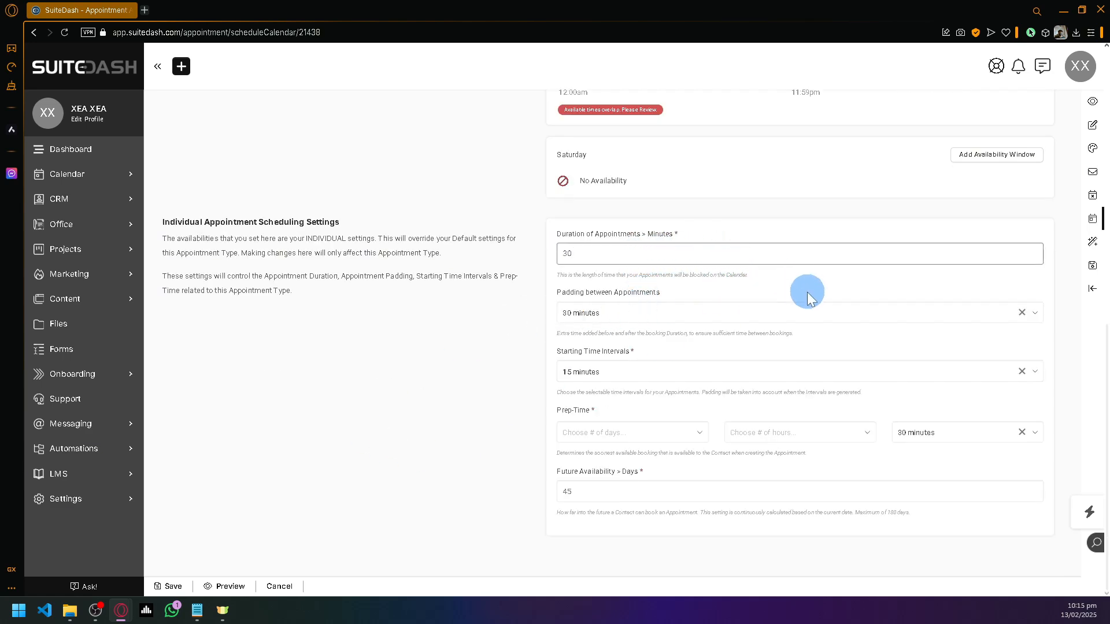
{"action": "scroll", "coordinate": [808, 299], "scroll_direction": "up", "scroll_amount": 5}
{"action": "scroll", "coordinate": [808, 299], "scroll_direction": "right", "scroll_amount": 1}
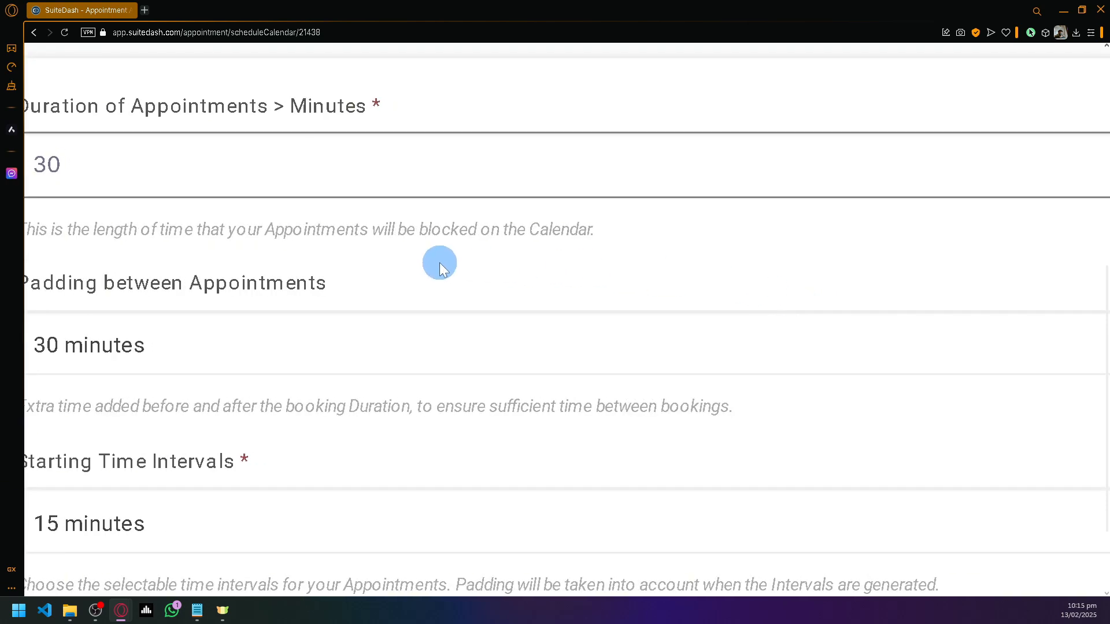
{"action": "scroll", "coordinate": [439, 262], "scroll_direction": "down", "scroll_amount": 5}
{"action": "scroll", "coordinate": [473, 257], "scroll_direction": "down", "scroll_amount": 2}
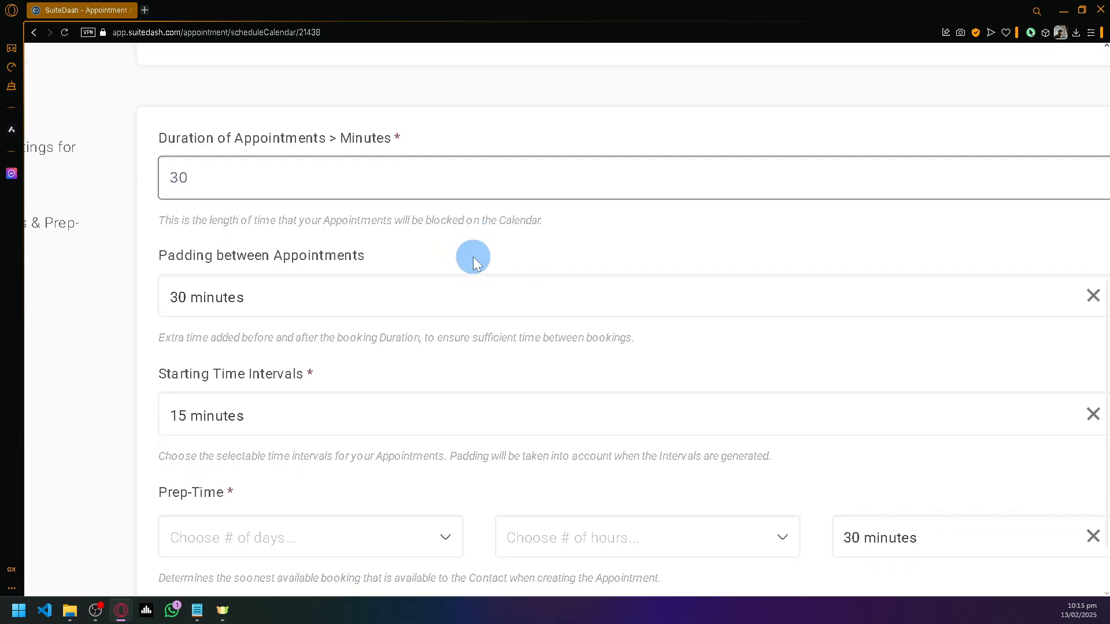
{"action": "scroll", "coordinate": [511, 331], "scroll_direction": "down", "scroll_amount": 3}
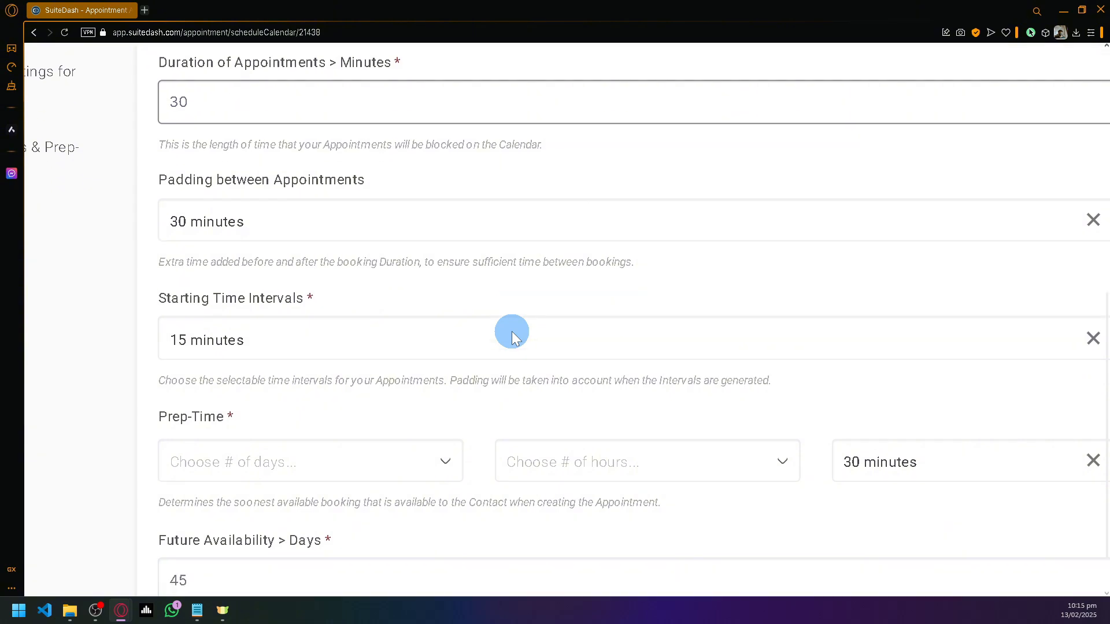
{"action": "scroll", "coordinate": [512, 331], "scroll_direction": "down", "scroll_amount": 3}
{"action": "scroll", "coordinate": [511, 331], "scroll_direction": "down", "scroll_amount": 5}
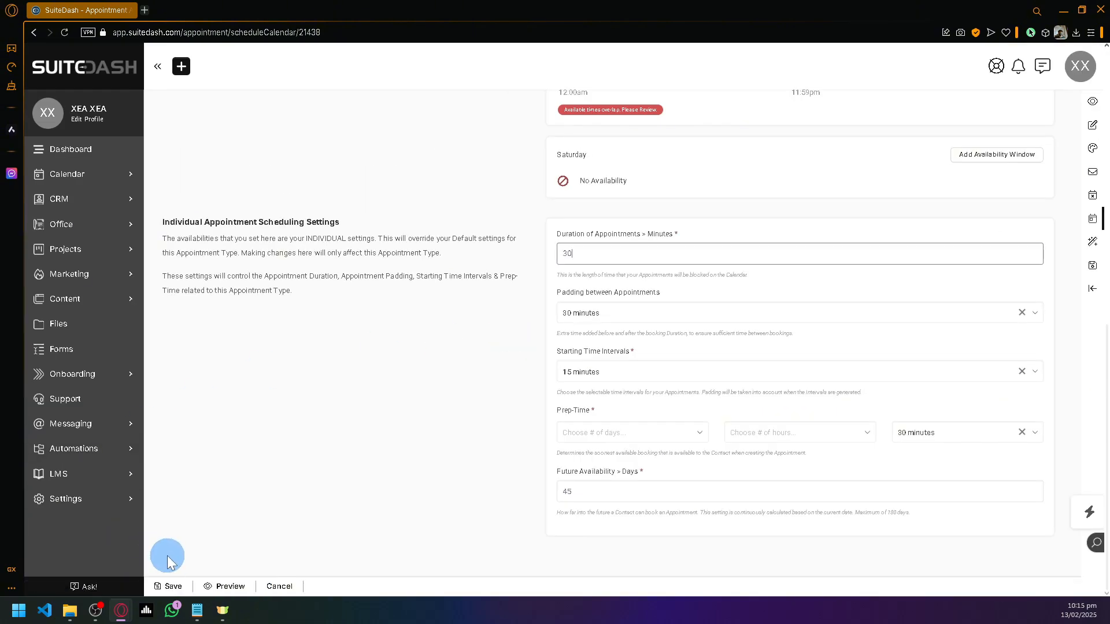
{"action": "left_click", "coordinate": [167, 585]}
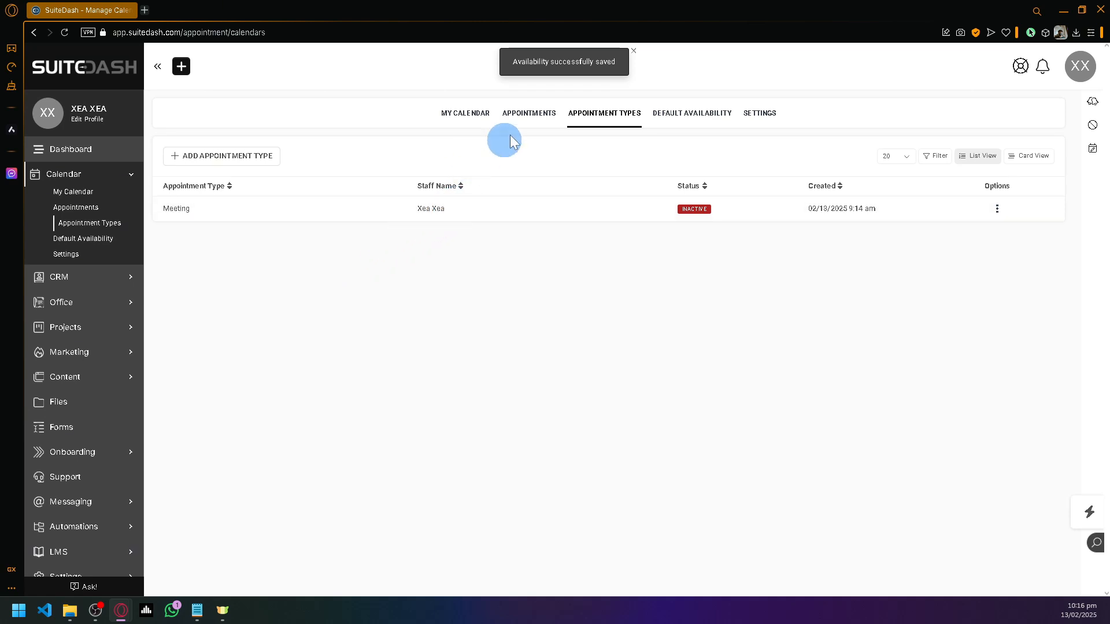
View the booked appointments list, and start adding a new company in the CRM.
{"action": "left_click", "coordinate": [535, 112]}
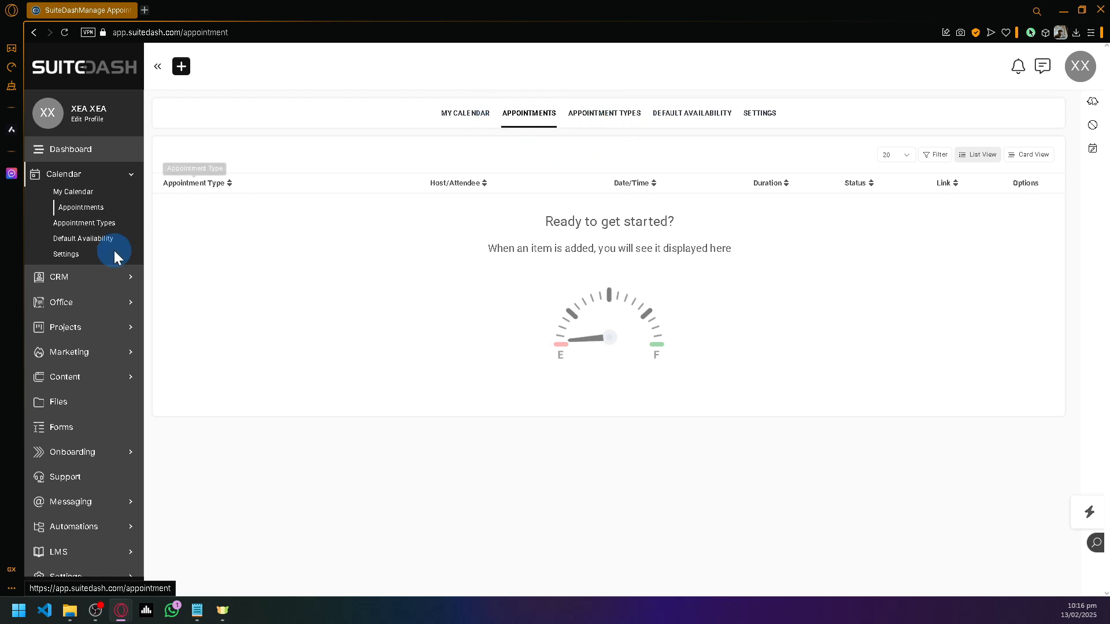
{"action": "left_click", "coordinate": [104, 277]}
{"action": "left_click", "coordinate": [78, 218]}
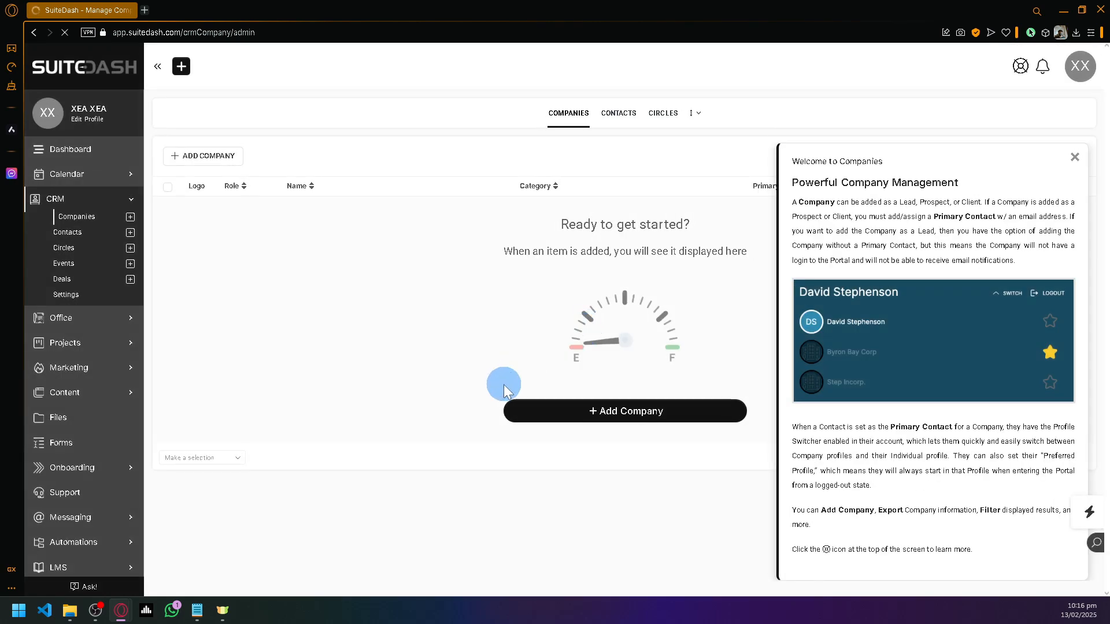
{"action": "left_click", "coordinate": [1074, 158]}
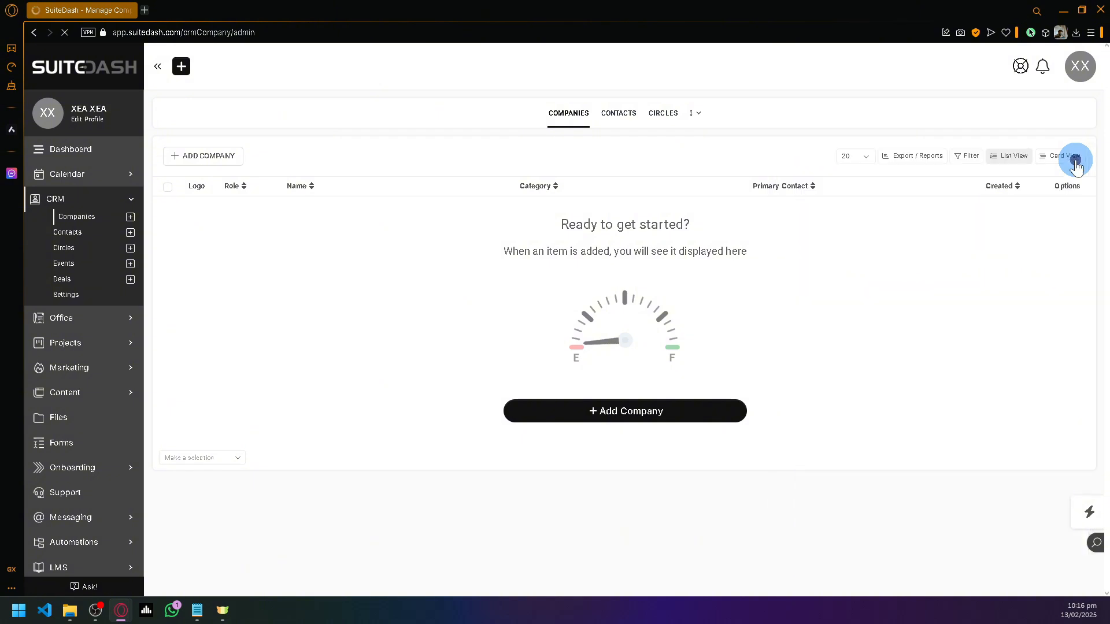
{"action": "left_click", "coordinate": [614, 412]}
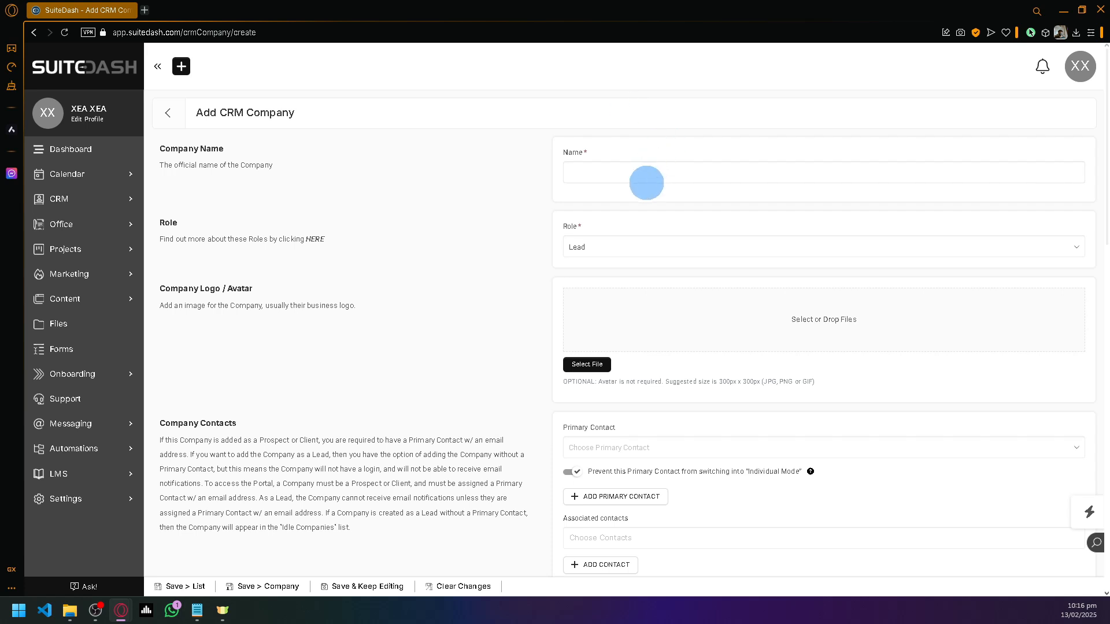
Name the new company "Quialcomm" and check its role options, keeping the role as Lead.
{"action": "left_click", "coordinate": [646, 182]}
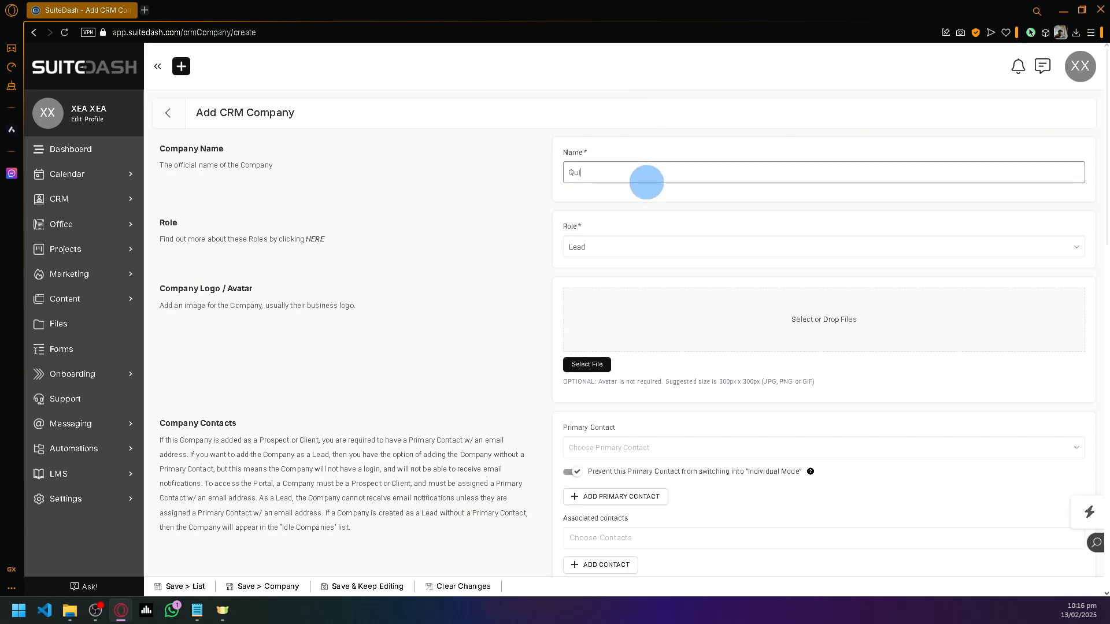
{"action": "left_click", "coordinate": [600, 247]}
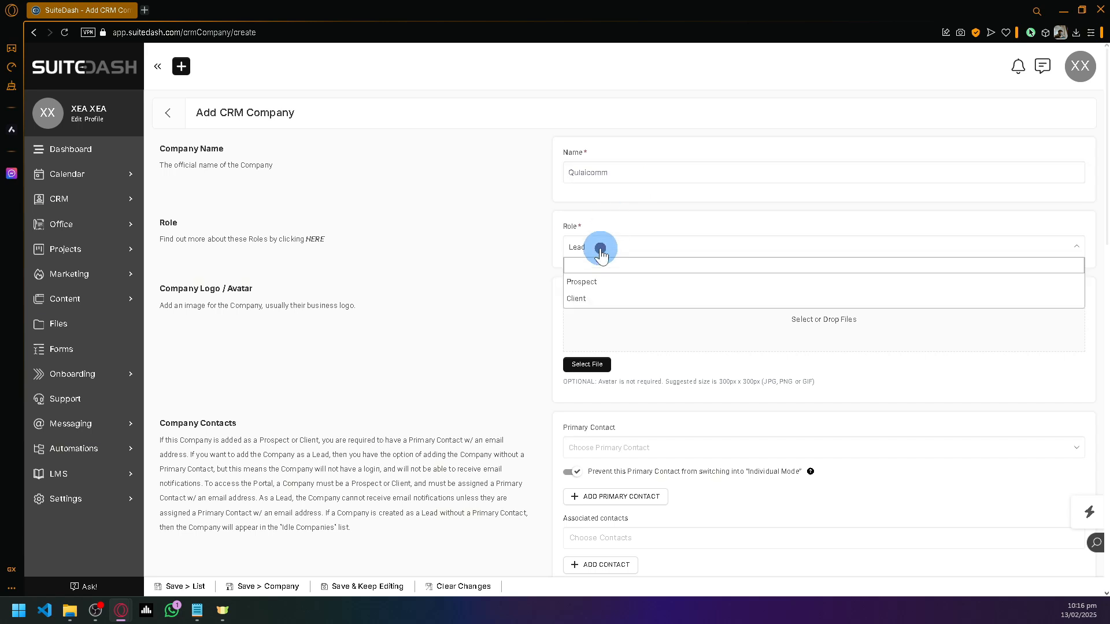
{"action": "left_click", "coordinate": [578, 282]}
{"action": "left_click", "coordinate": [462, 260]}
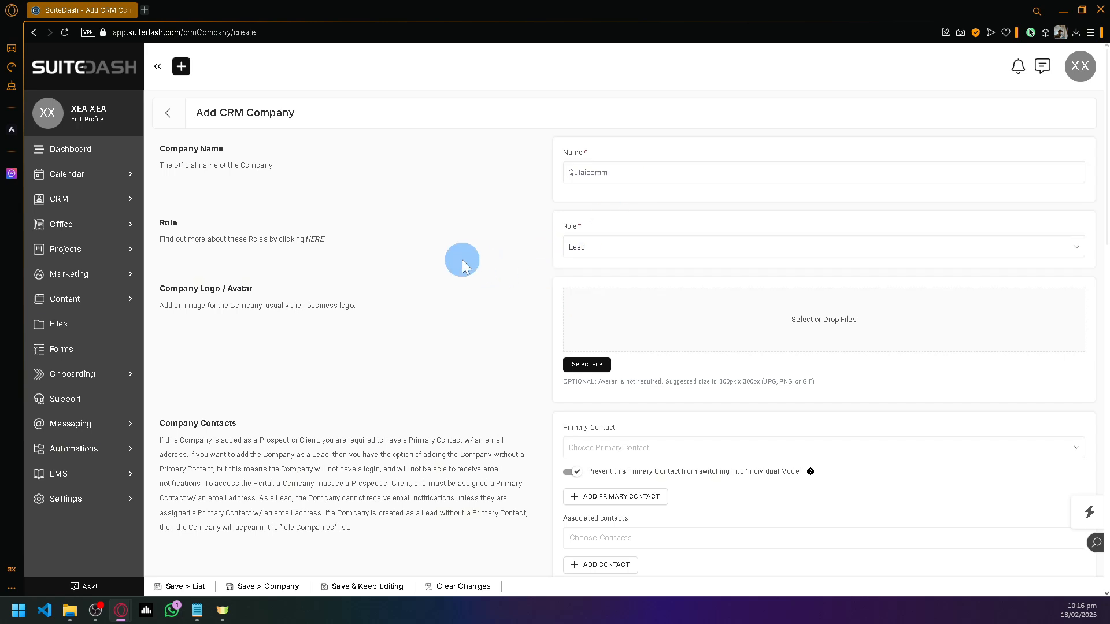
Start a new primary contact for the company and set the contact's role to Client.
{"action": "scroll", "coordinate": [475, 262], "scroll_direction": "down", "scroll_amount": 1}
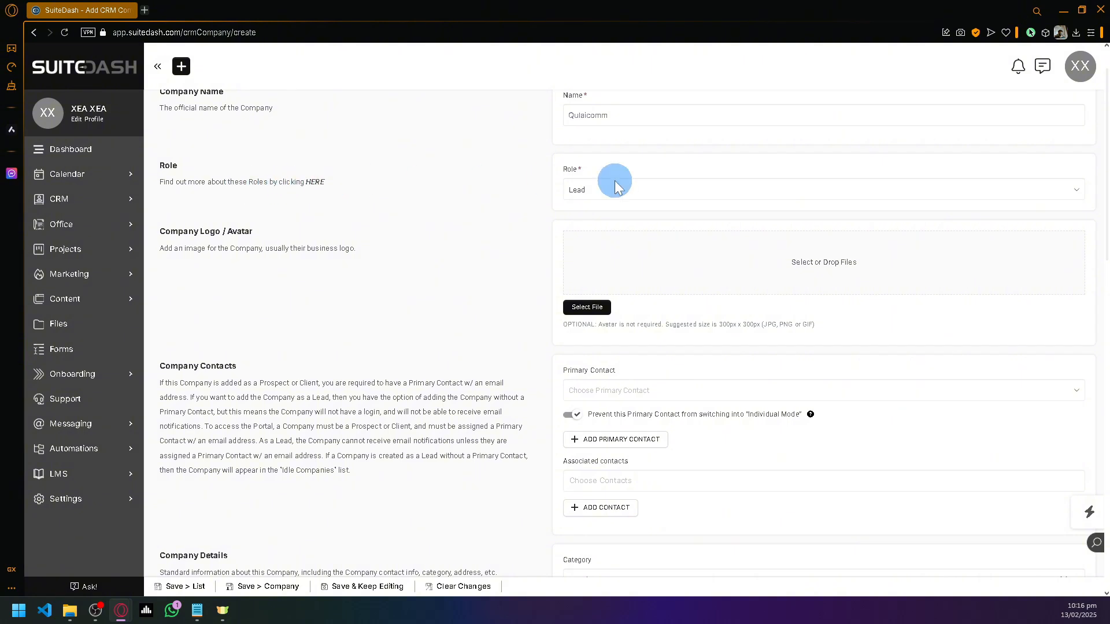
{"action": "scroll", "coordinate": [620, 229], "scroll_direction": "down", "scroll_amount": 1}
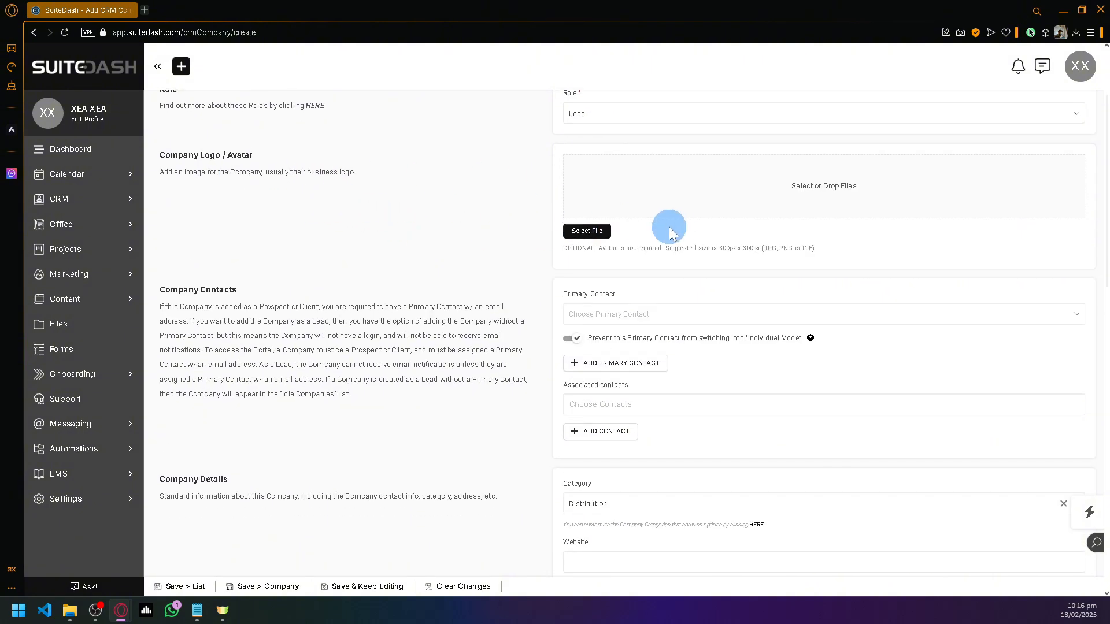
{"action": "scroll", "coordinate": [759, 216], "scroll_direction": "down", "scroll_amount": 1}
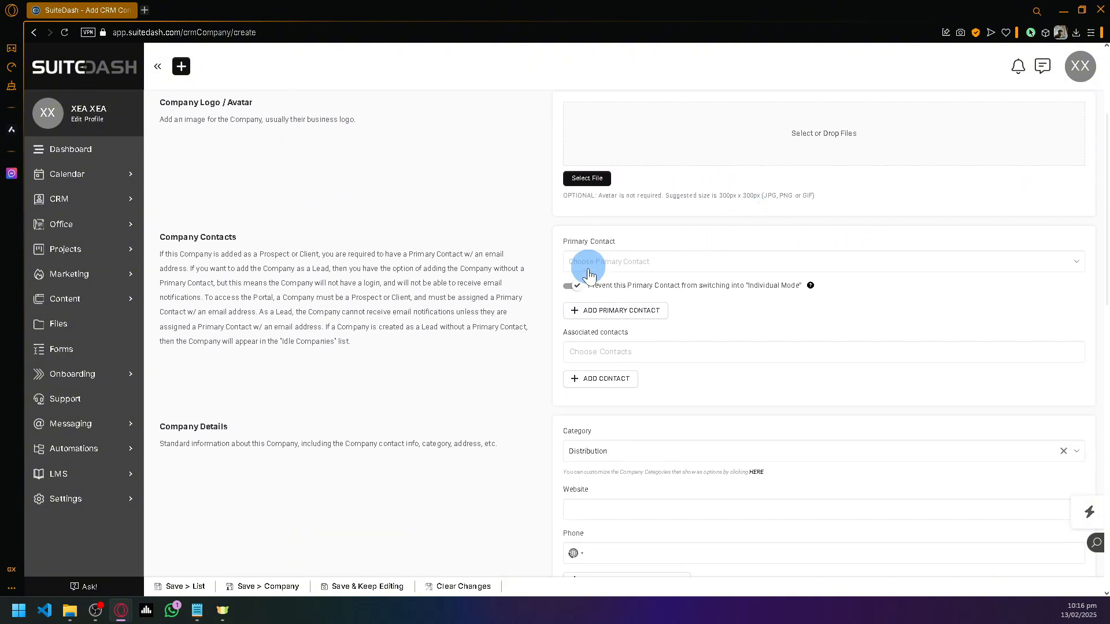
{"action": "left_click", "coordinate": [650, 267]}
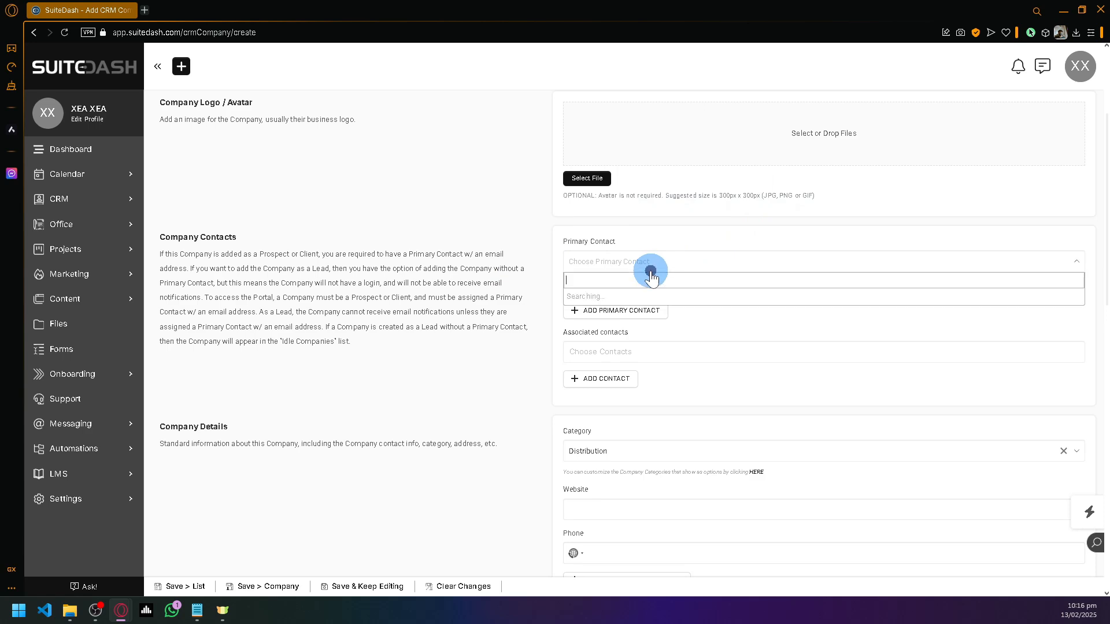
{"action": "left_click", "coordinate": [664, 313]}
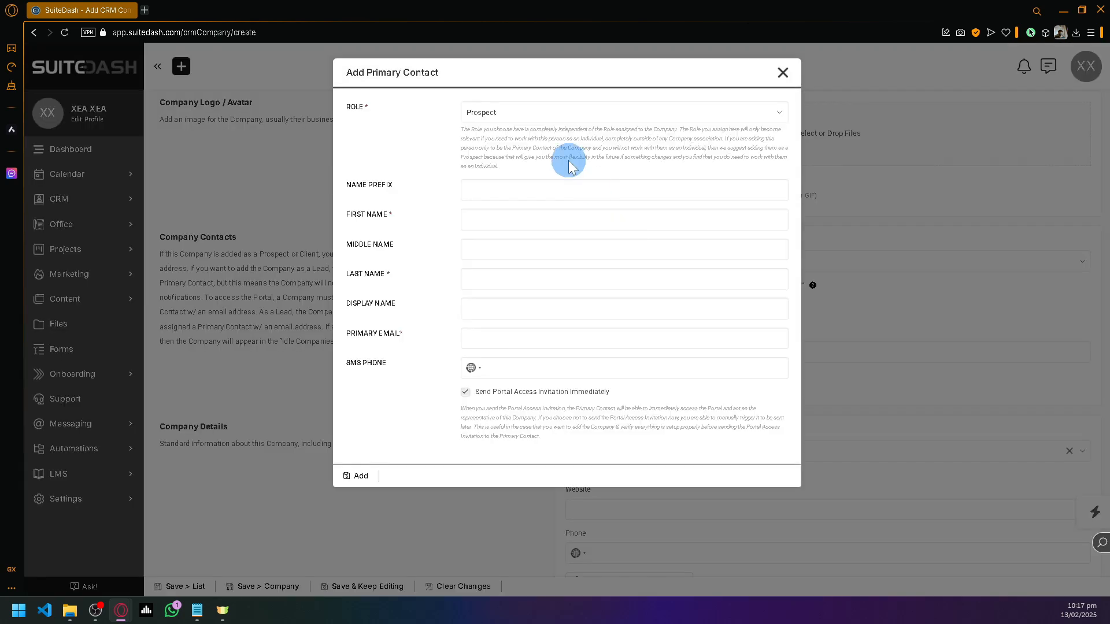
{"action": "left_click", "coordinate": [527, 112]}
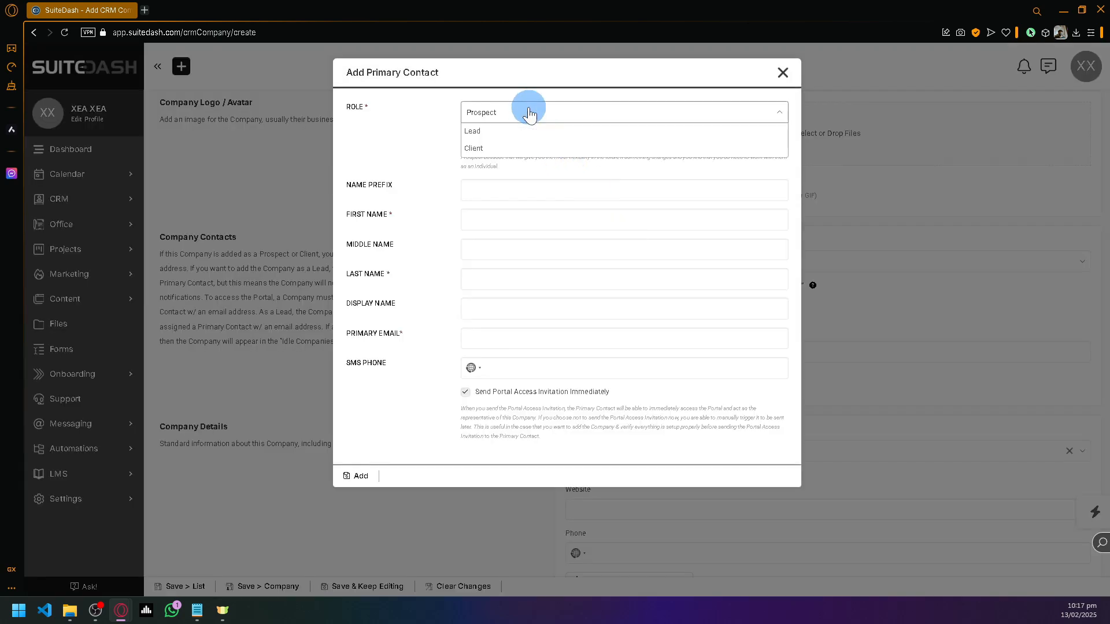
{"action": "left_click", "coordinate": [533, 148]}
{"action": "left_click", "coordinate": [534, 185]}
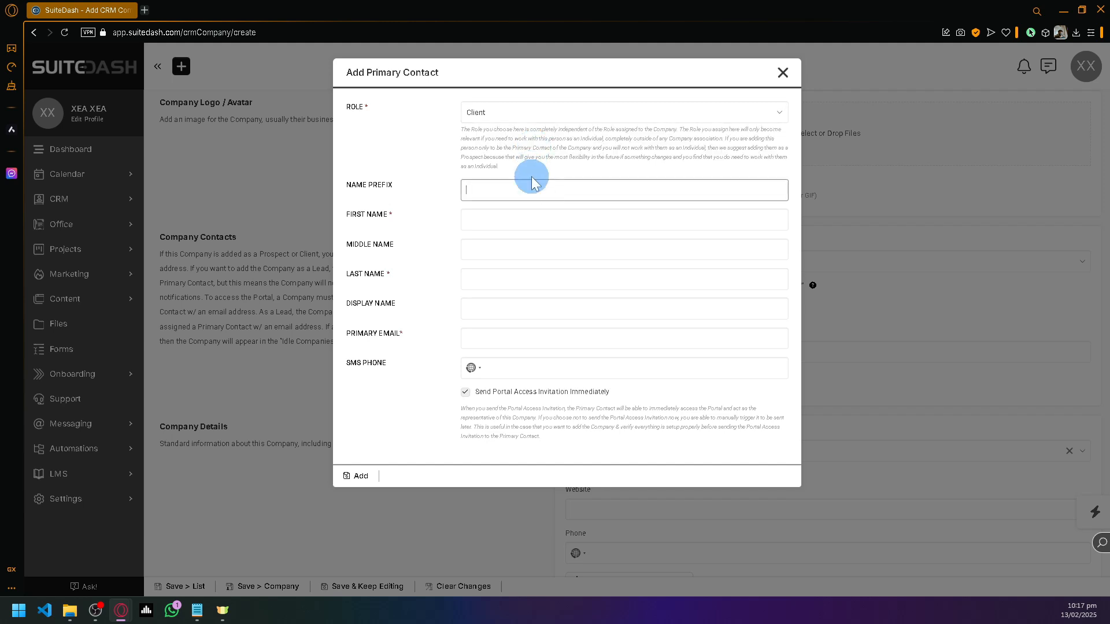
{"action": "type", "text": "John"}
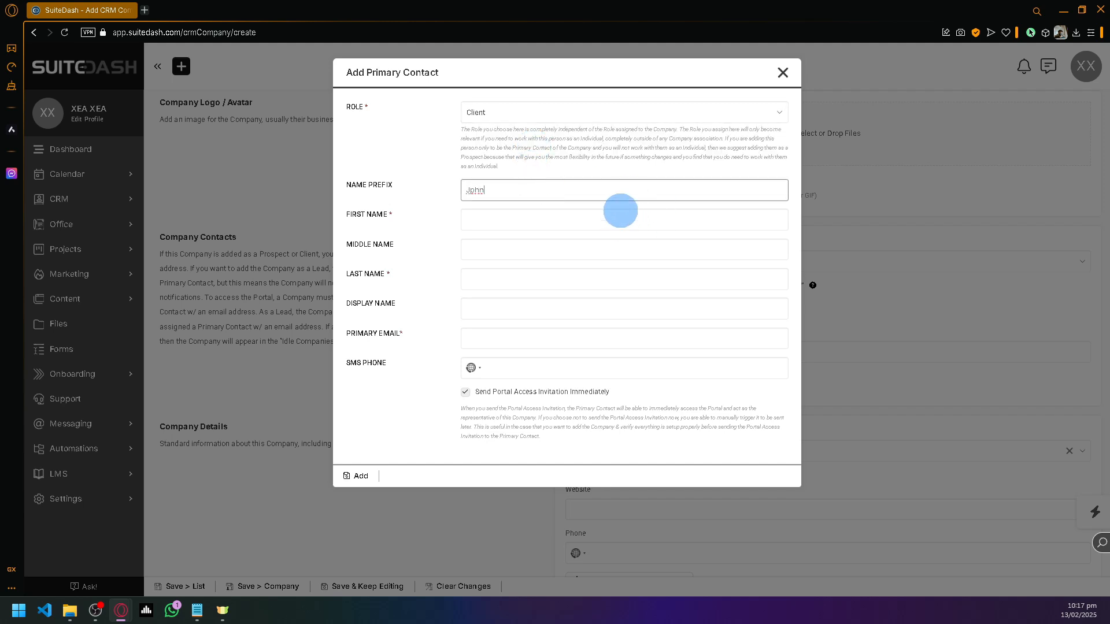
{"action": "key", "text": "BackSpace"}
{"action": "key", "text": "BackSpace"}
{"action": "key", "text": "BackSpace"}
{"action": "key", "text": "BackSpace"}
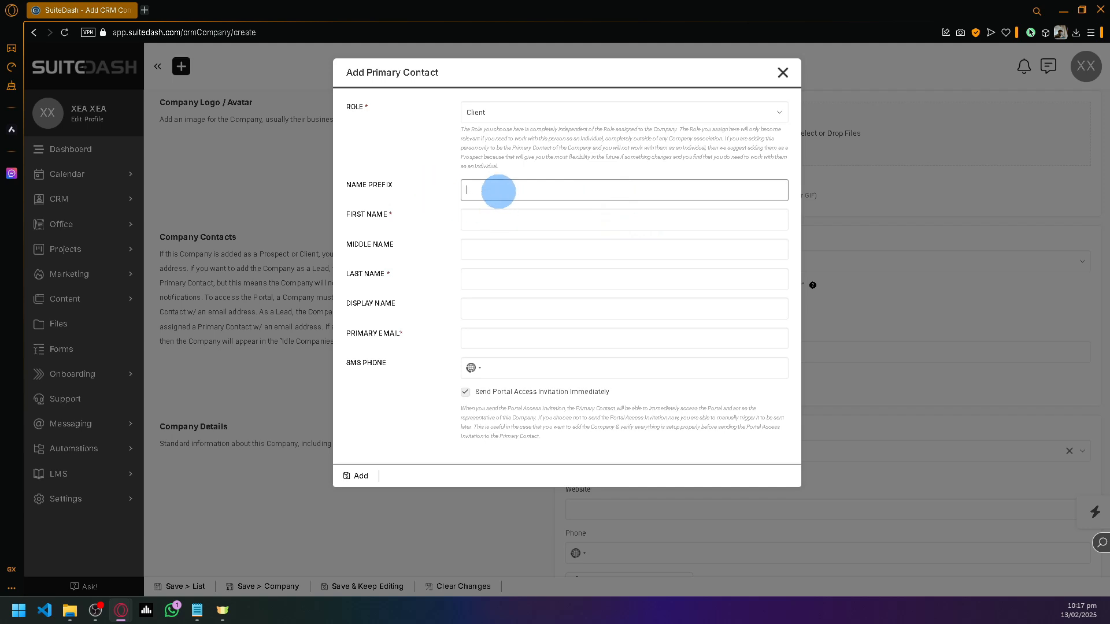
Fill in the primary contact's name fields and primary email, and add the contact to the company.
{"action": "left_click", "coordinate": [532, 218]}
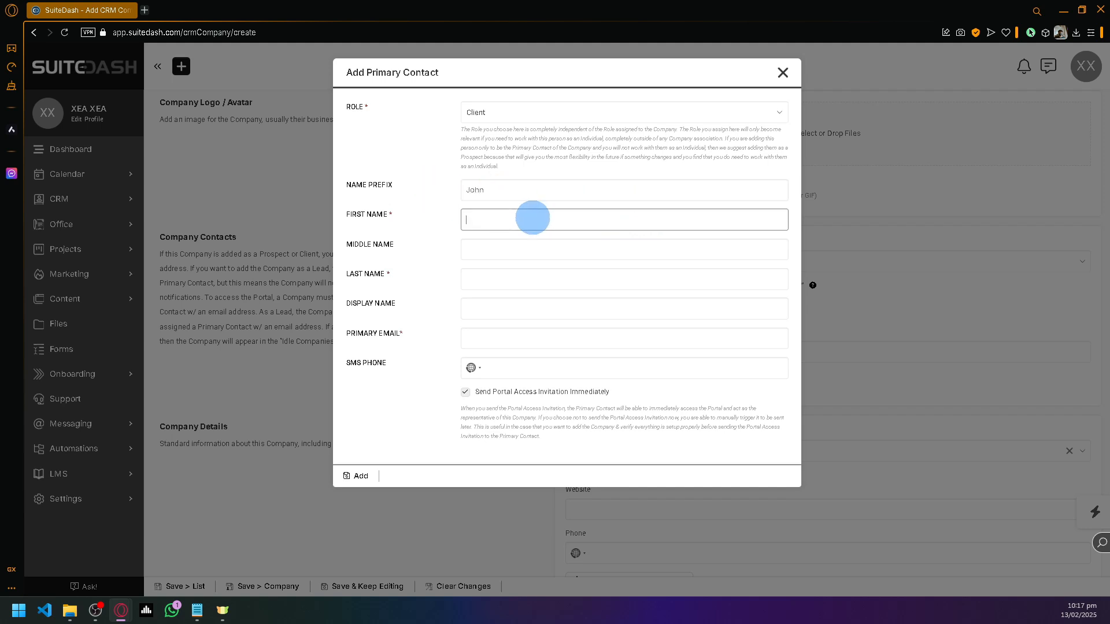
{"action": "type", "text": "John"}
{"action": "key", "text": "Tab"}
{"action": "type", "text": "D"}
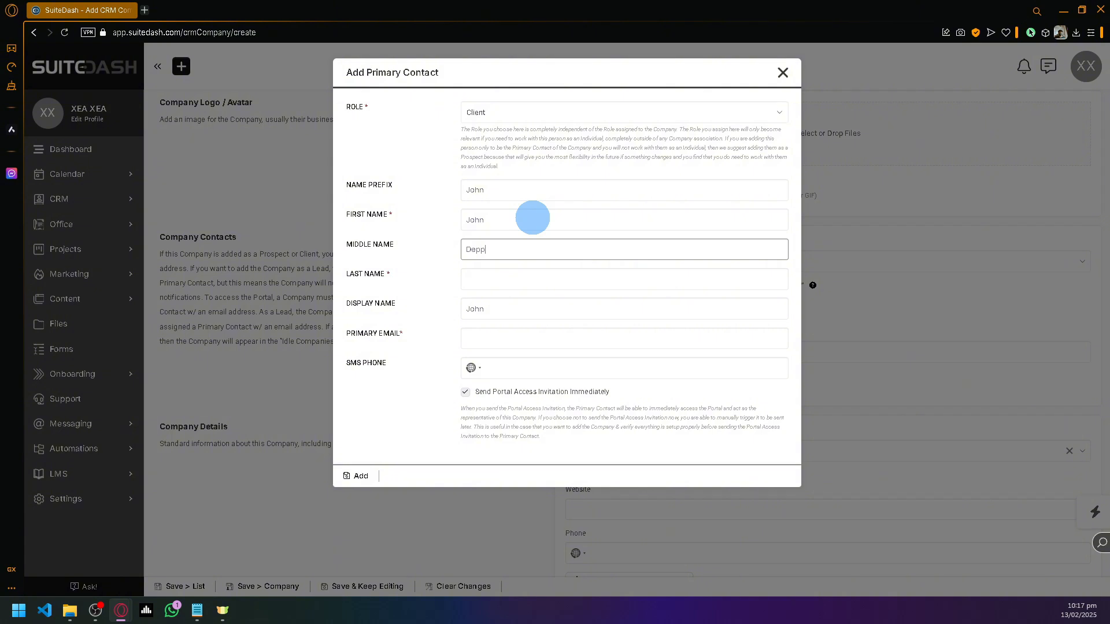
{"action": "key", "text": "Tab"}
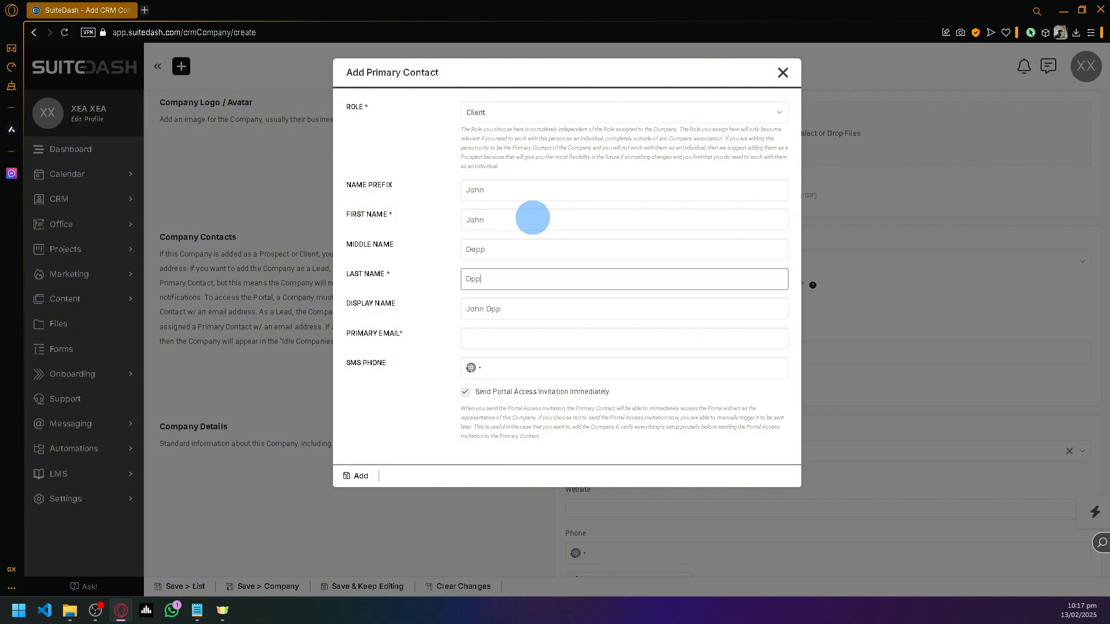
{"action": "type", "text": "Dpp"}
{"action": "left_click", "coordinate": [532, 337]}
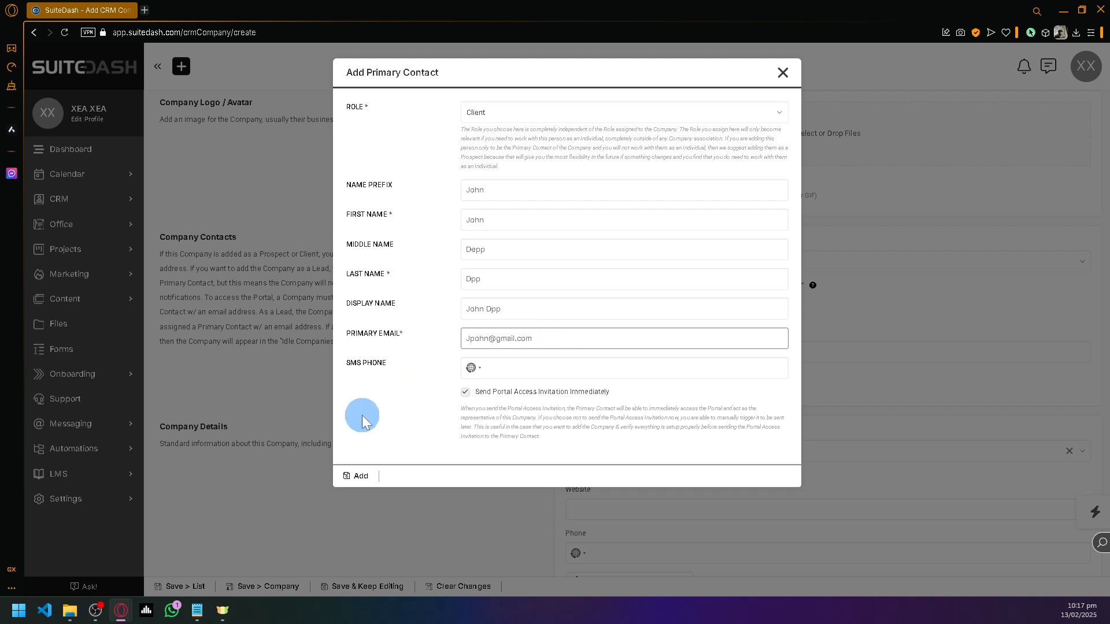
{"action": "left_click", "coordinate": [358, 476]}
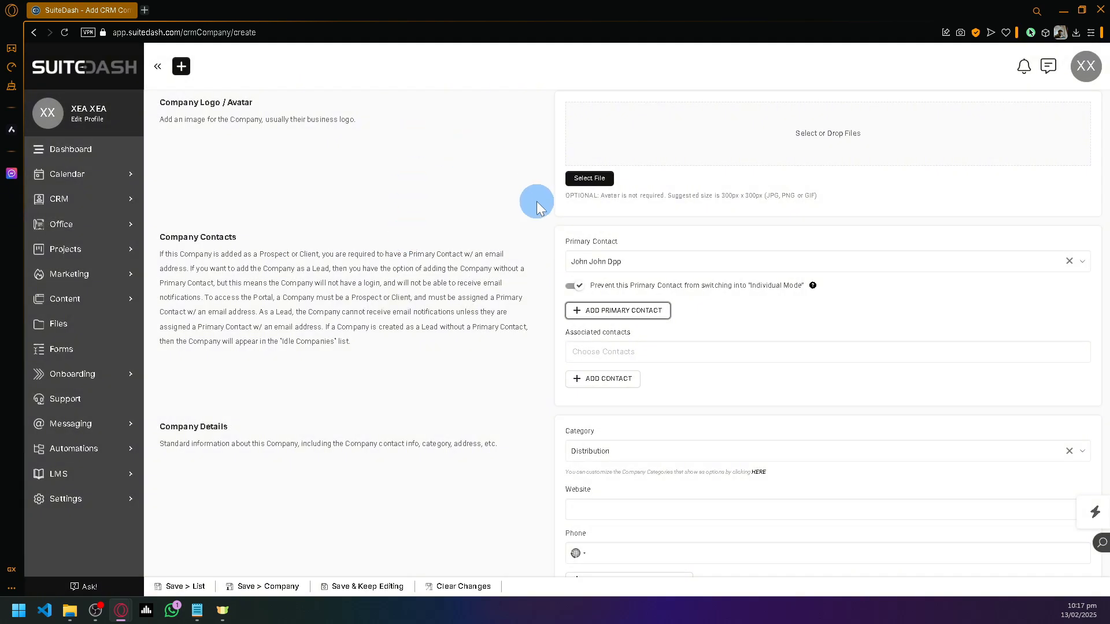
Check the remaining company details, coordinator and tag fields, and save the company while keeping it open for editing.
{"action": "scroll", "coordinate": [711, 283], "scroll_direction": "down", "scroll_amount": 1}
{"action": "scroll", "coordinate": [711, 278], "scroll_direction": "down", "scroll_amount": 8}
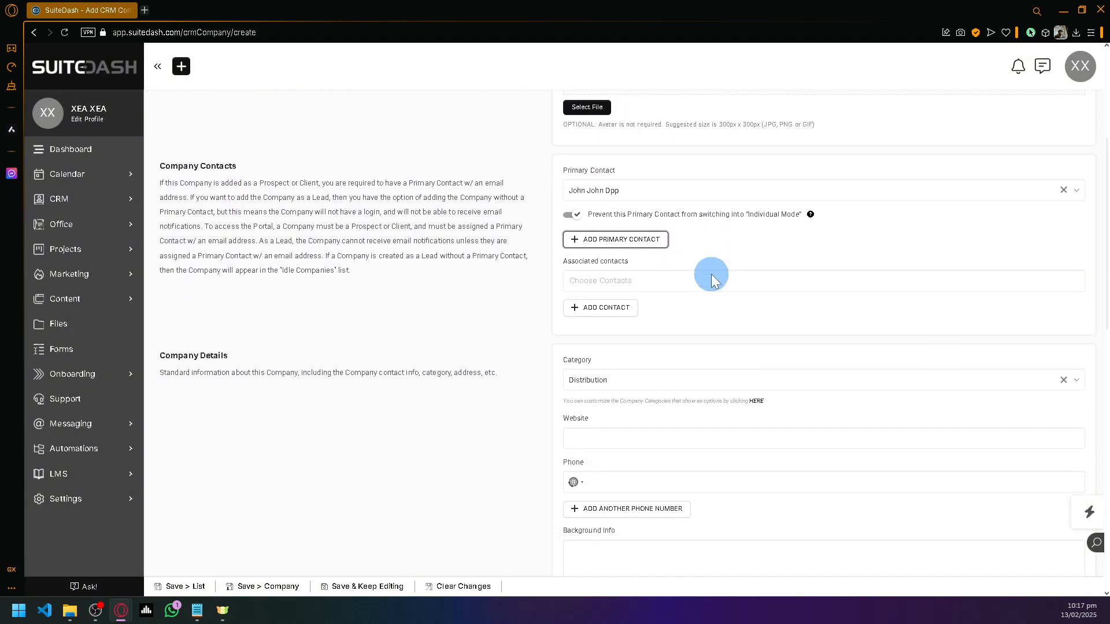
{"action": "scroll", "coordinate": [705, 266], "scroll_direction": "down", "scroll_amount": 6}
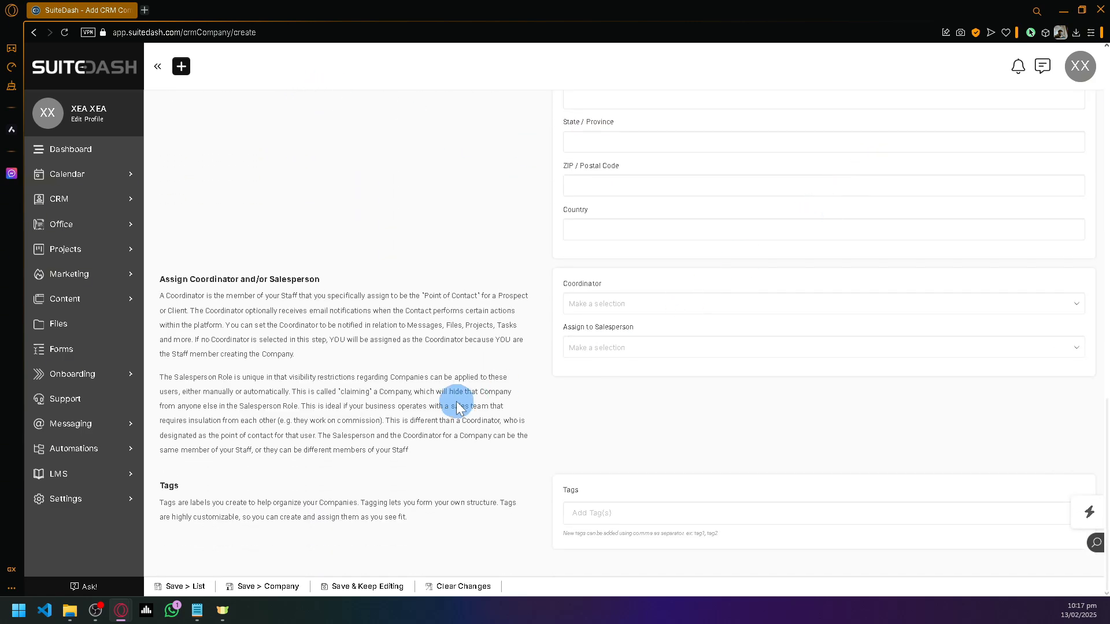
{"action": "scroll", "coordinate": [431, 418], "scroll_direction": "up", "scroll_amount": 15}
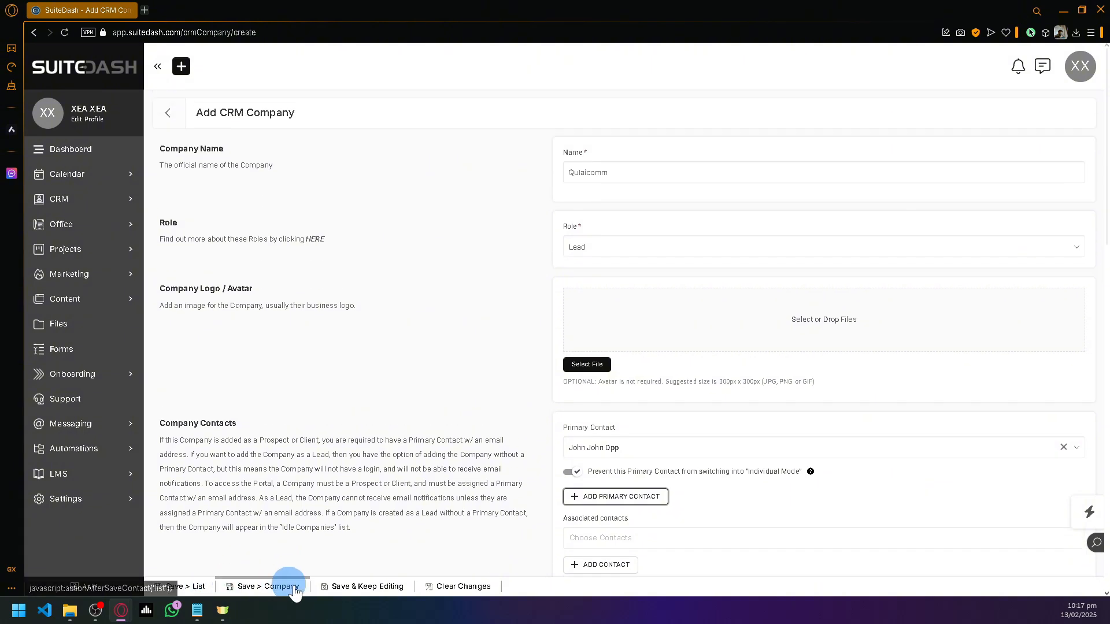
{"action": "left_click", "coordinate": [341, 586]}
{"action": "scroll", "coordinate": [656, 391], "scroll_direction": "up", "scroll_amount": 1}
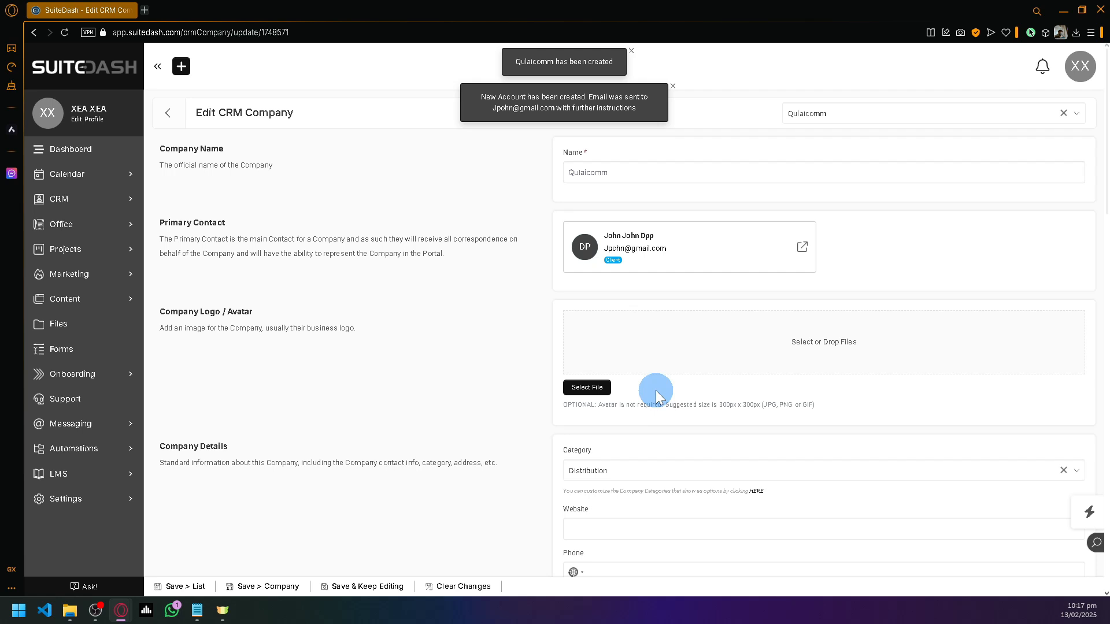
View the CRM companies list and dismiss its welcome note.
{"action": "left_click", "coordinate": [94, 199]}
{"action": "left_click", "coordinate": [85, 218]}
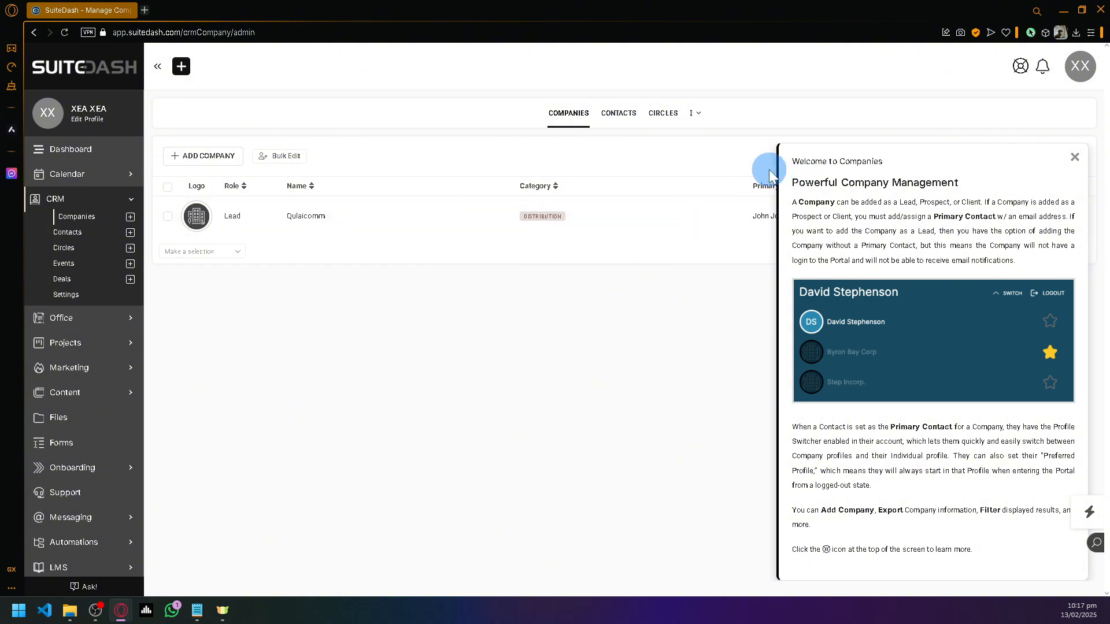
{"action": "left_click", "coordinate": [1075, 158]}
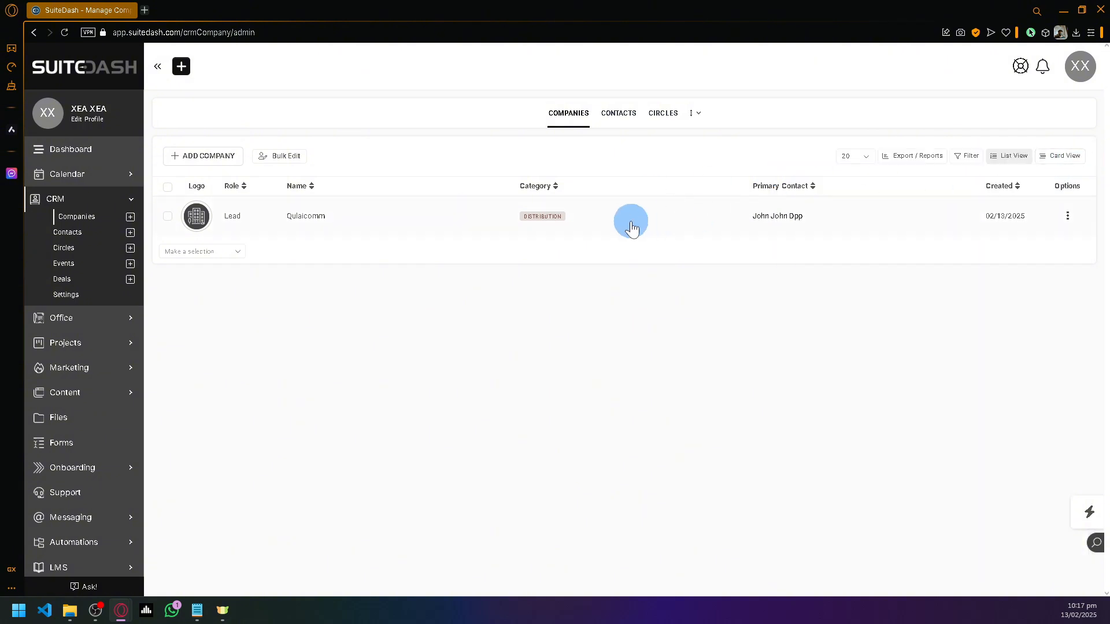
Look over the entries of the CRM and Office sections, and open the CRM deals list.
{"action": "left_click", "coordinate": [67, 279]}
{"action": "left_click", "coordinate": [69, 263]}
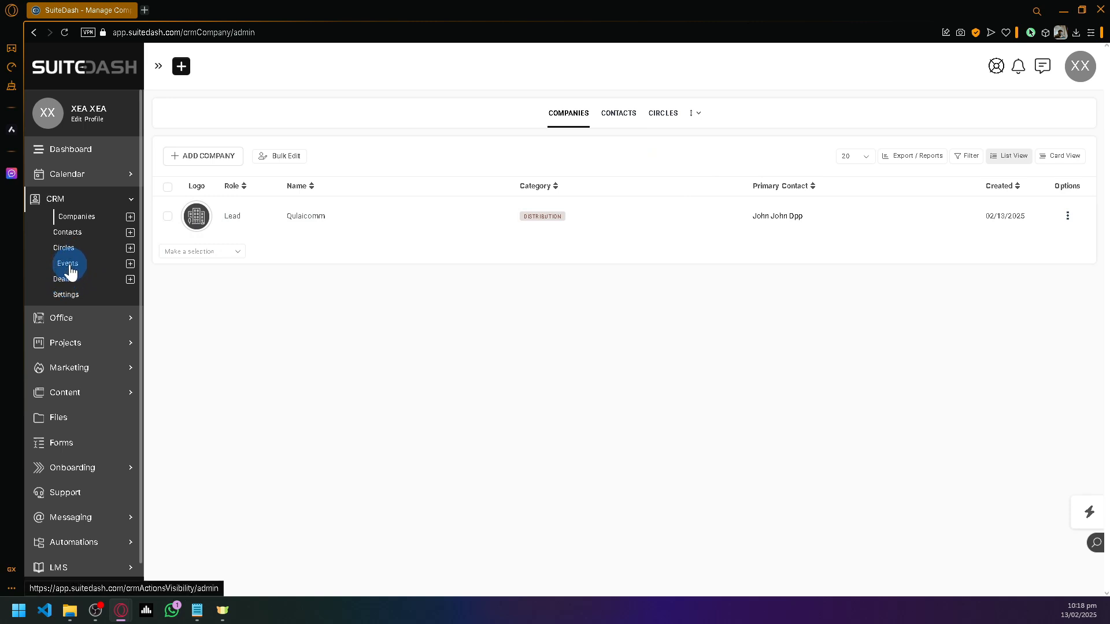
{"action": "left_click", "coordinate": [81, 319]}
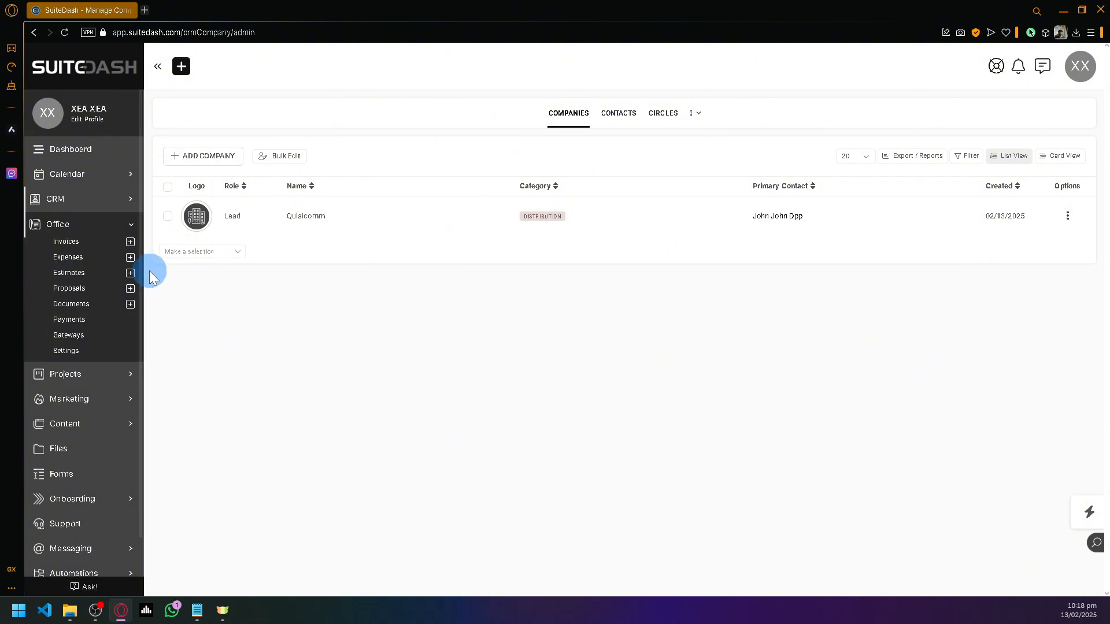
{"action": "left_click", "coordinate": [97, 200]}
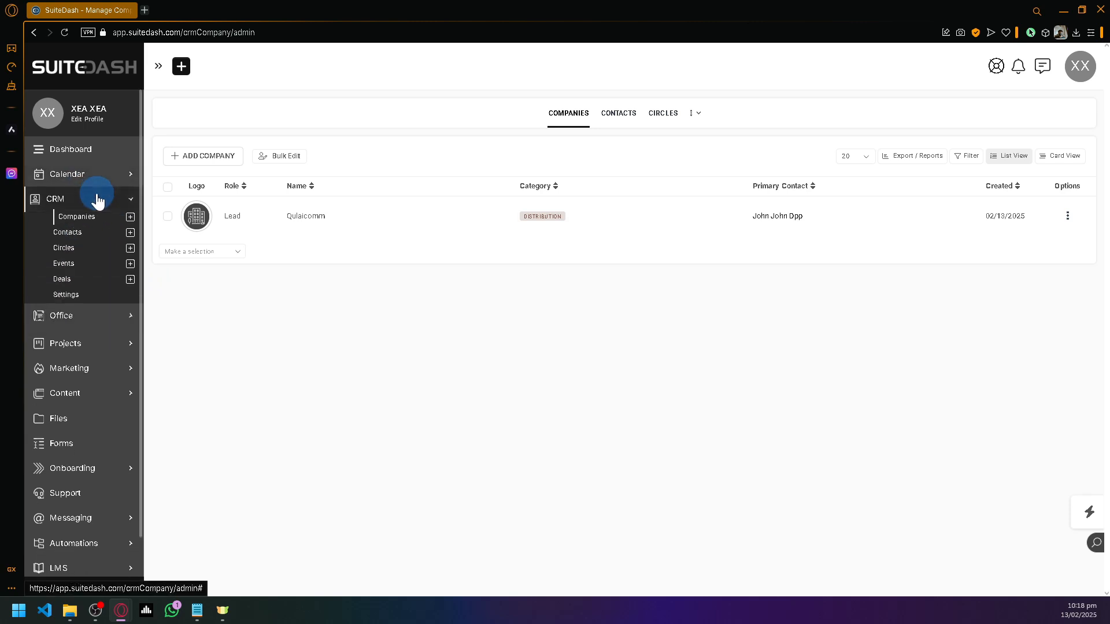
{"action": "left_click", "coordinate": [67, 266]}
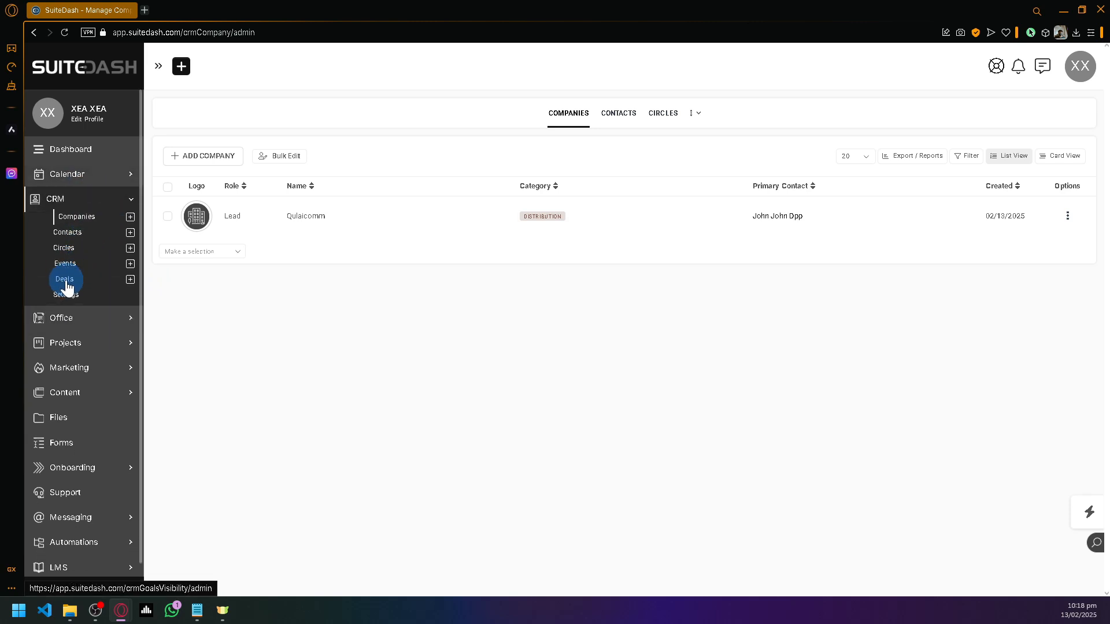
{"action": "left_click", "coordinate": [66, 282]}
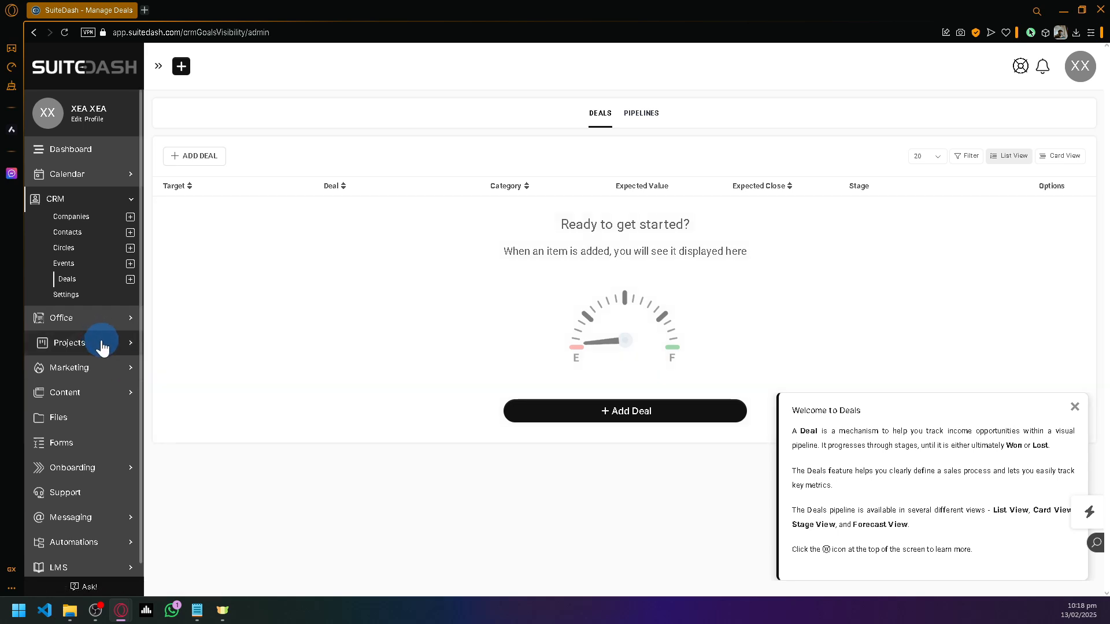
Start a new deal for the company Qulaicomm, title it "Name", and keep the Website Design category.
{"action": "left_click", "coordinate": [697, 413]}
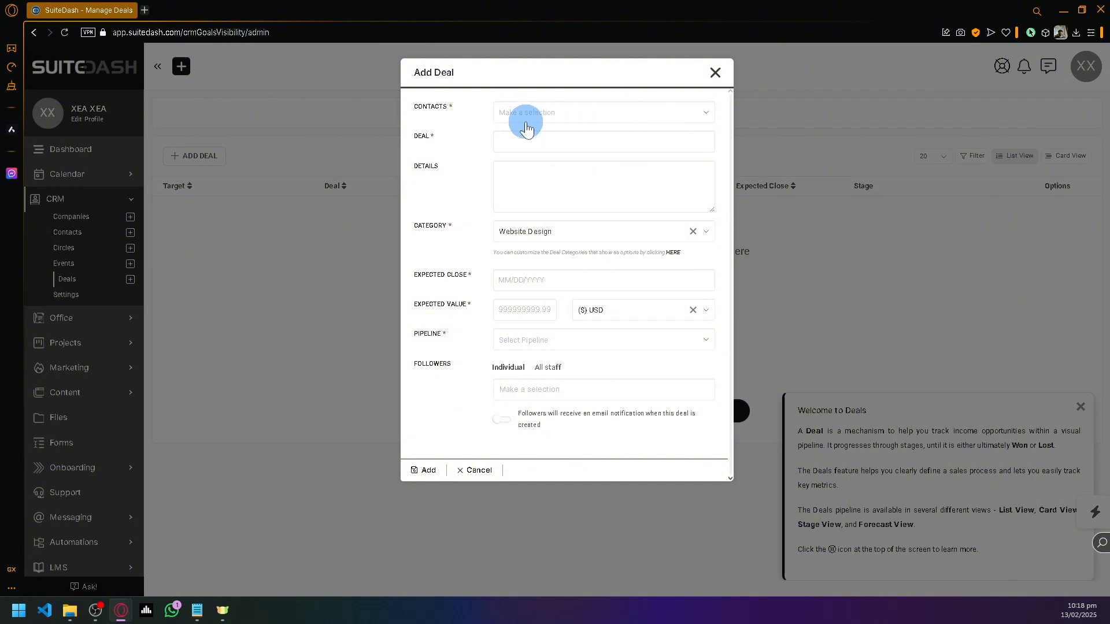
{"action": "left_click", "coordinate": [527, 129]}
{"action": "left_click", "coordinate": [549, 160]}
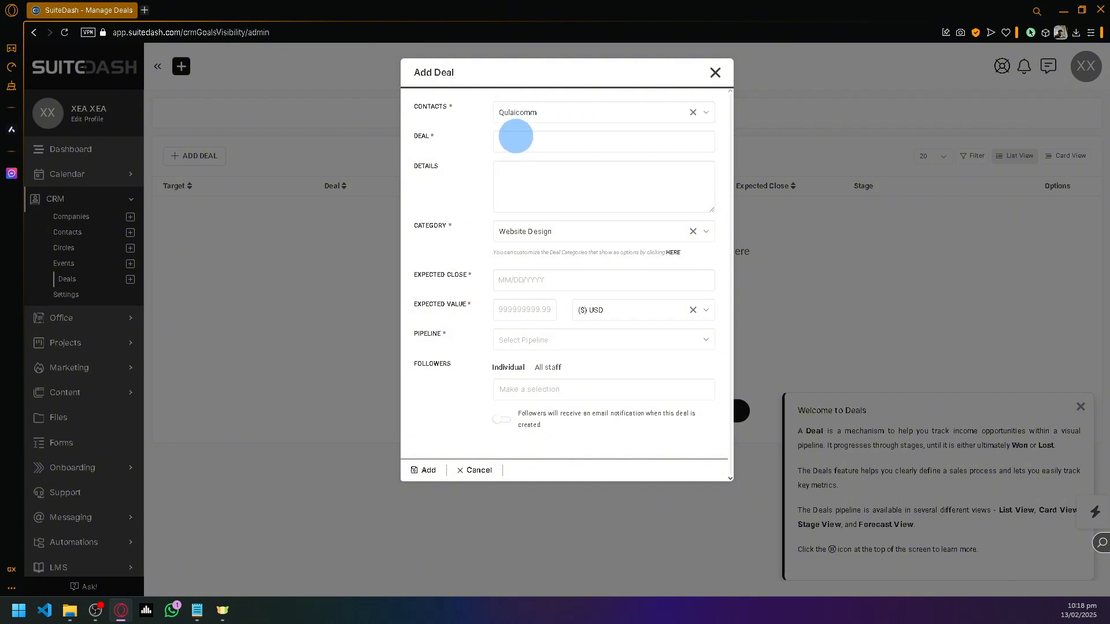
{"action": "left_click", "coordinate": [508, 145]}
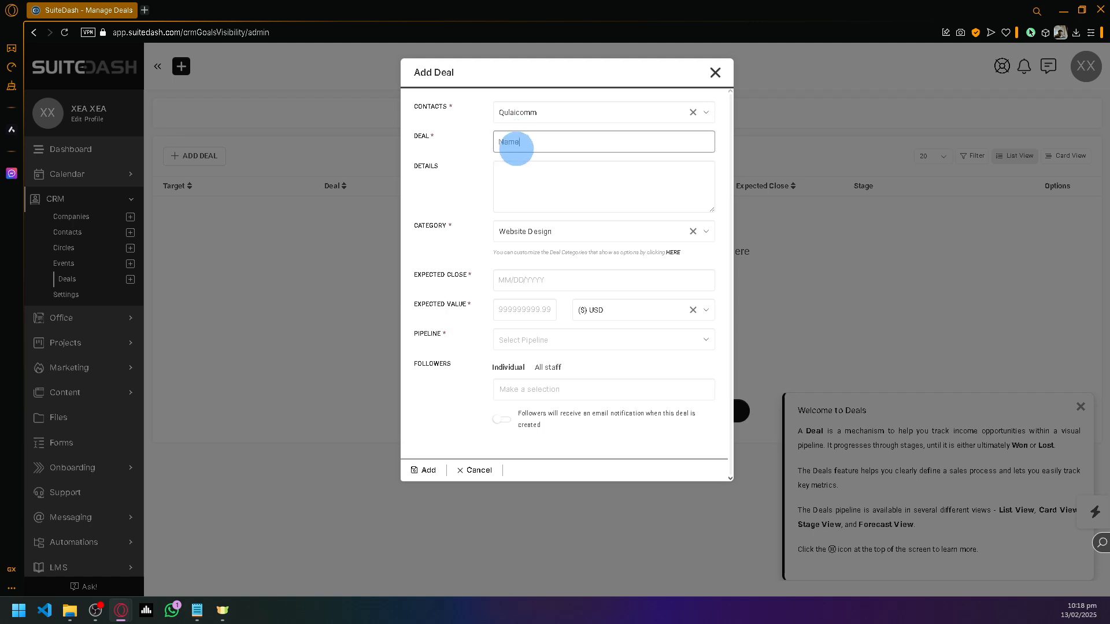
{"action": "type", "text": "Name"}
{"action": "left_click", "coordinate": [565, 234]}
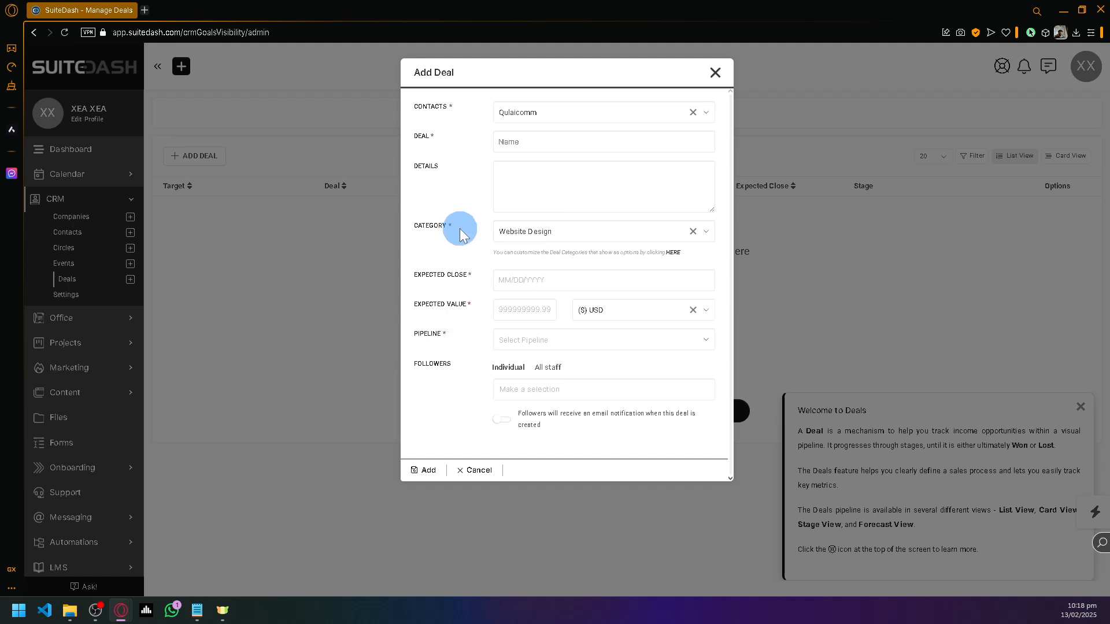
{"action": "left_click", "coordinate": [528, 230]}
{"action": "left_click", "coordinate": [520, 238]}
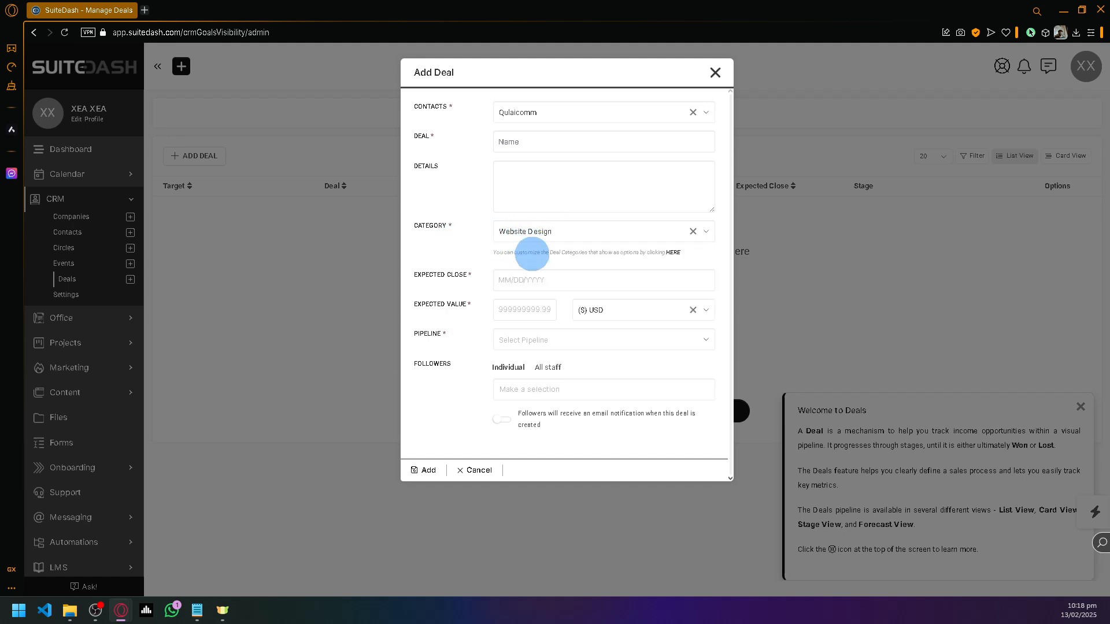
Set the deal's expected close to 02/22/2025 and expected value to 7000 USD, choose its pipeline, and add the deal.
{"action": "left_click", "coordinate": [543, 279]}
{"action": "left_click", "coordinate": [689, 385]}
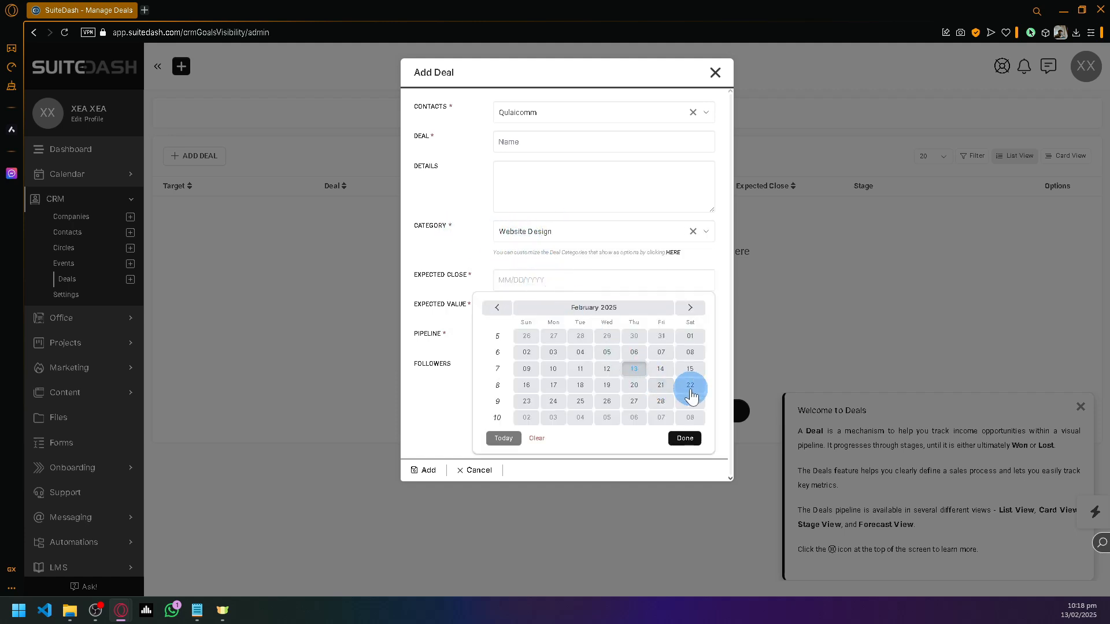
{"action": "left_click", "coordinate": [465, 267]}
{"action": "left_click", "coordinate": [535, 307]}
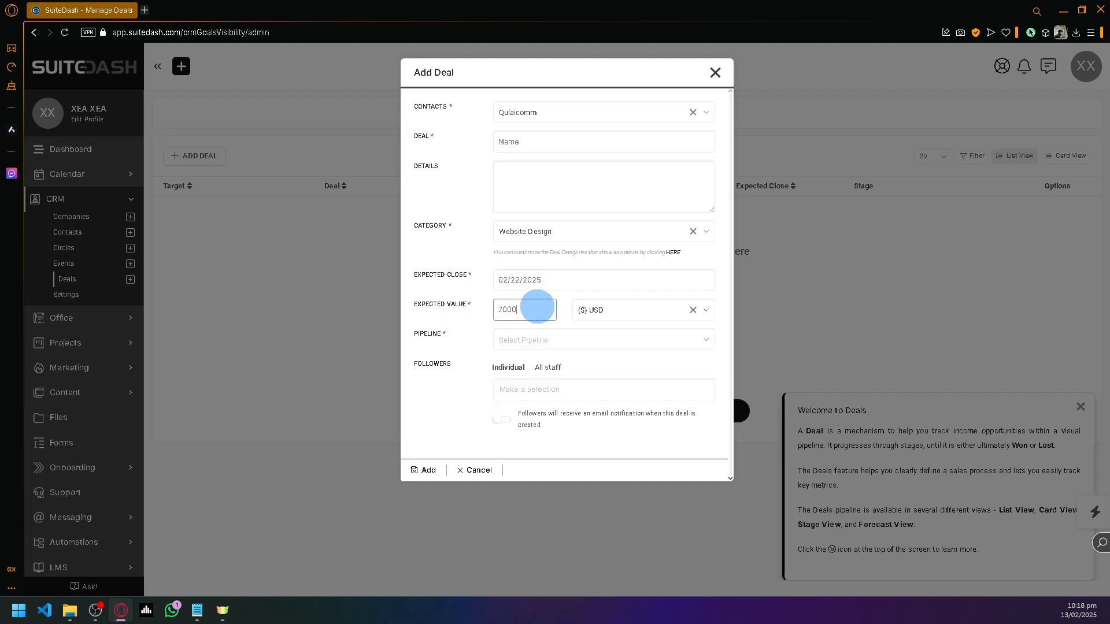
{"action": "left_click", "coordinate": [528, 339]}
{"action": "left_click", "coordinate": [527, 376]}
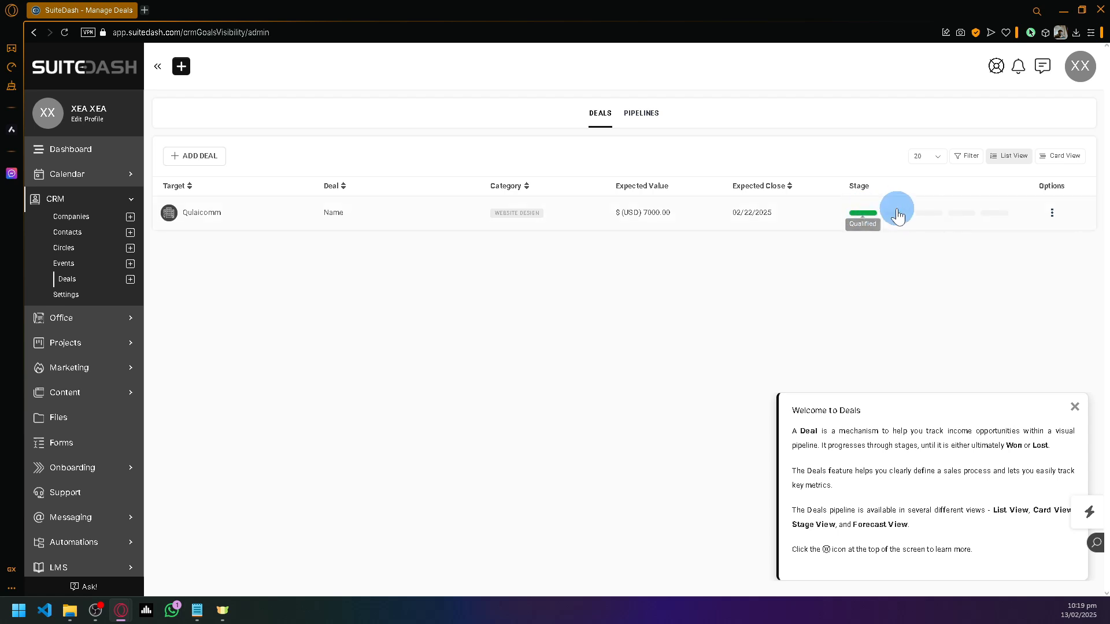
Dismiss the deals welcome note, open the projects list, and start adding a new project.
{"action": "left_click", "coordinate": [1075, 407]}
{"action": "left_click", "coordinate": [116, 346]}
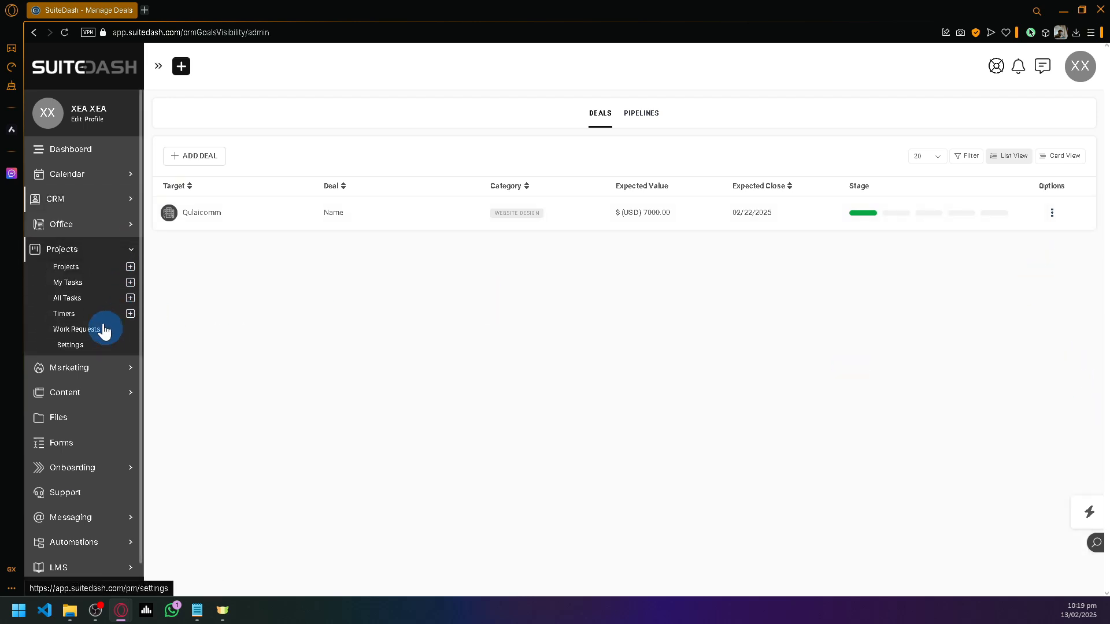
{"action": "left_click", "coordinate": [45, 265]}
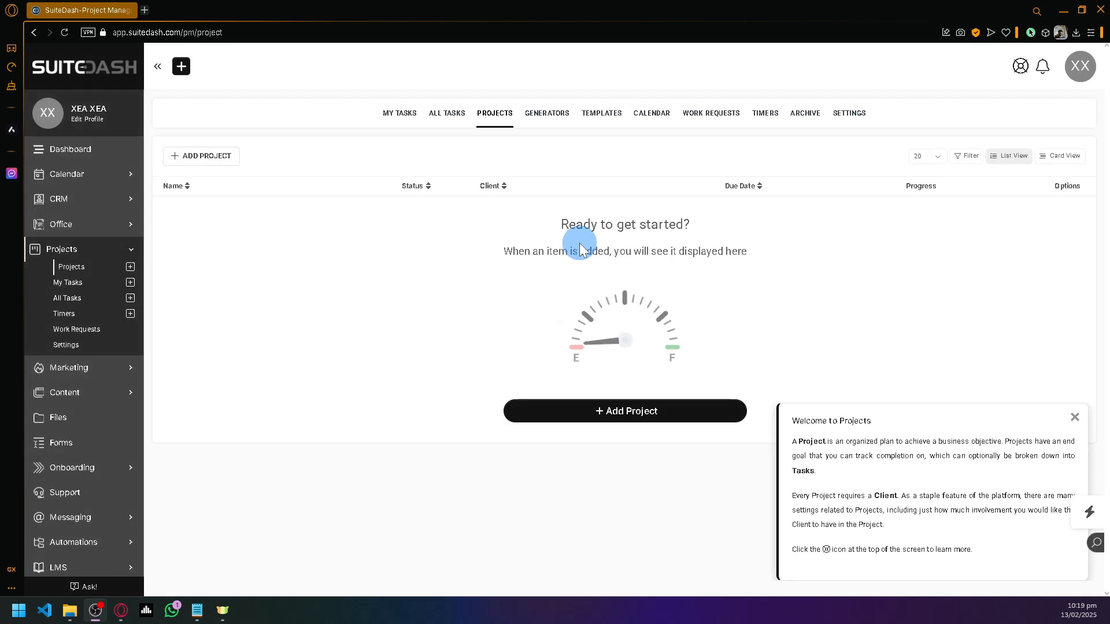
{"action": "left_click", "coordinate": [586, 419]}
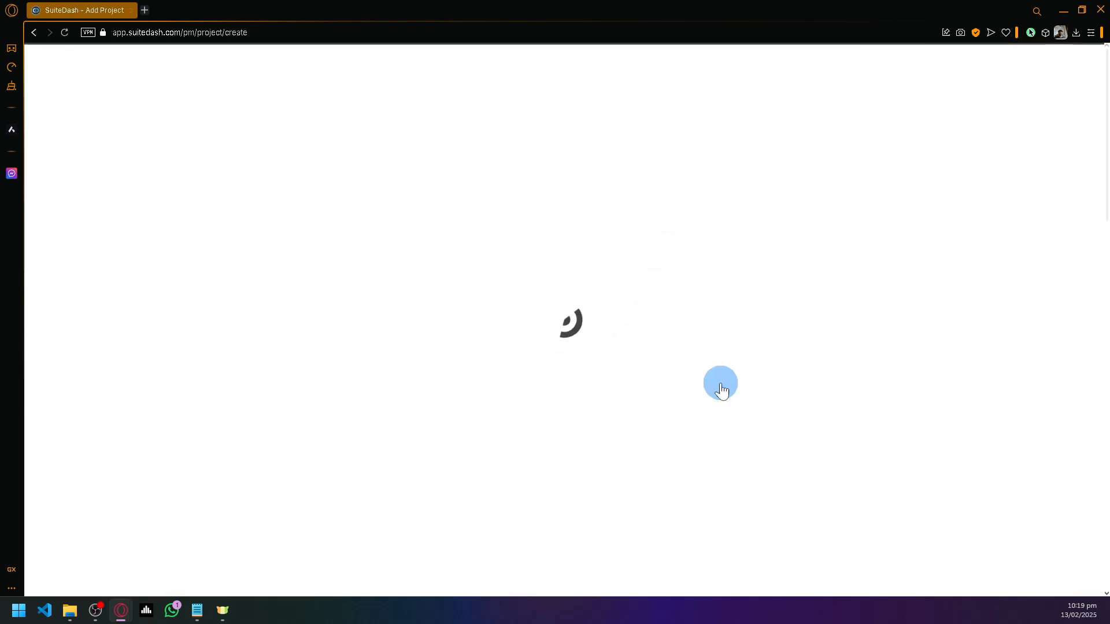
Examine the new project form's details, client assignment, staff assignment, task template, folder generator and economics sections.
{"action": "scroll", "coordinate": [932, 426], "scroll_direction": "down", "scroll_amount": 5}
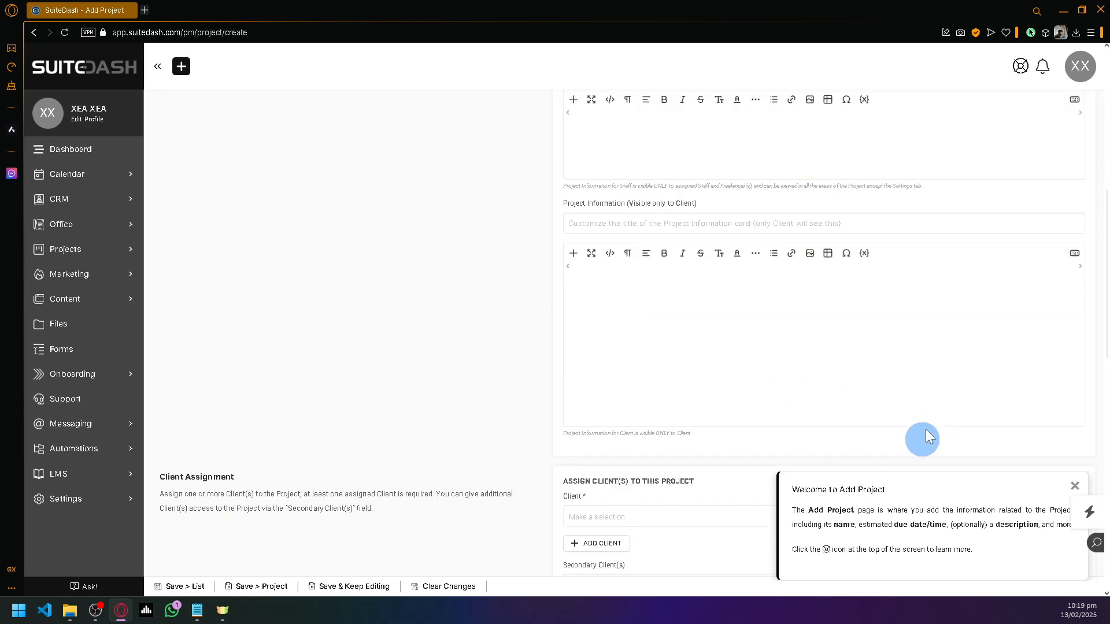
{"action": "scroll", "coordinate": [927, 434], "scroll_direction": "down", "scroll_amount": 15}
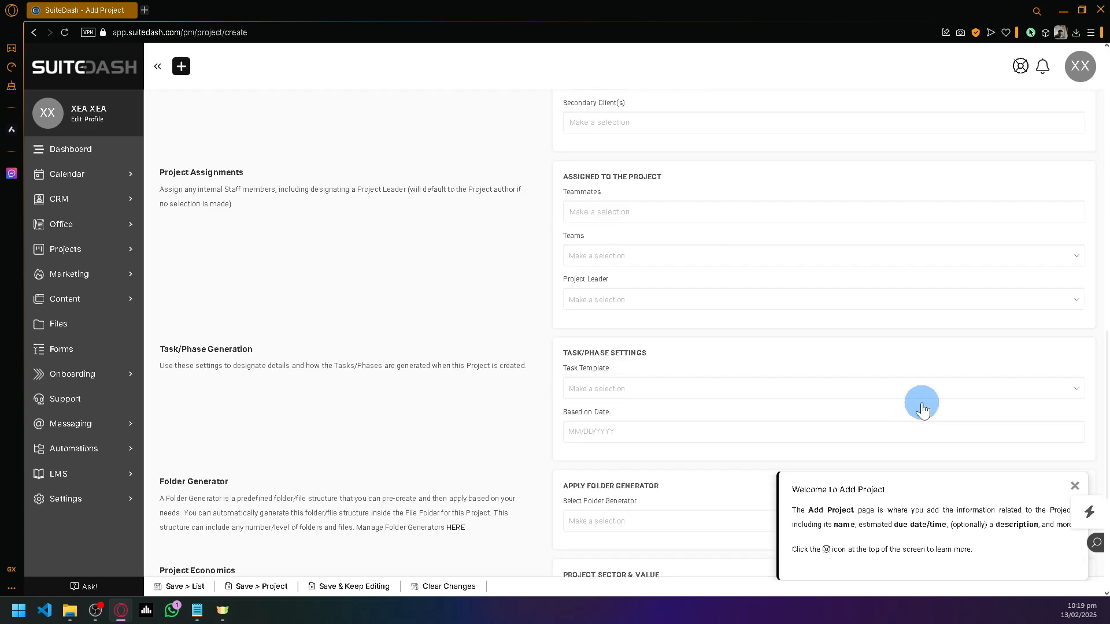
{"action": "left_click", "coordinate": [1074, 487]}
{"action": "scroll", "coordinate": [438, 217], "scroll_direction": "up", "scroll_amount": 6}
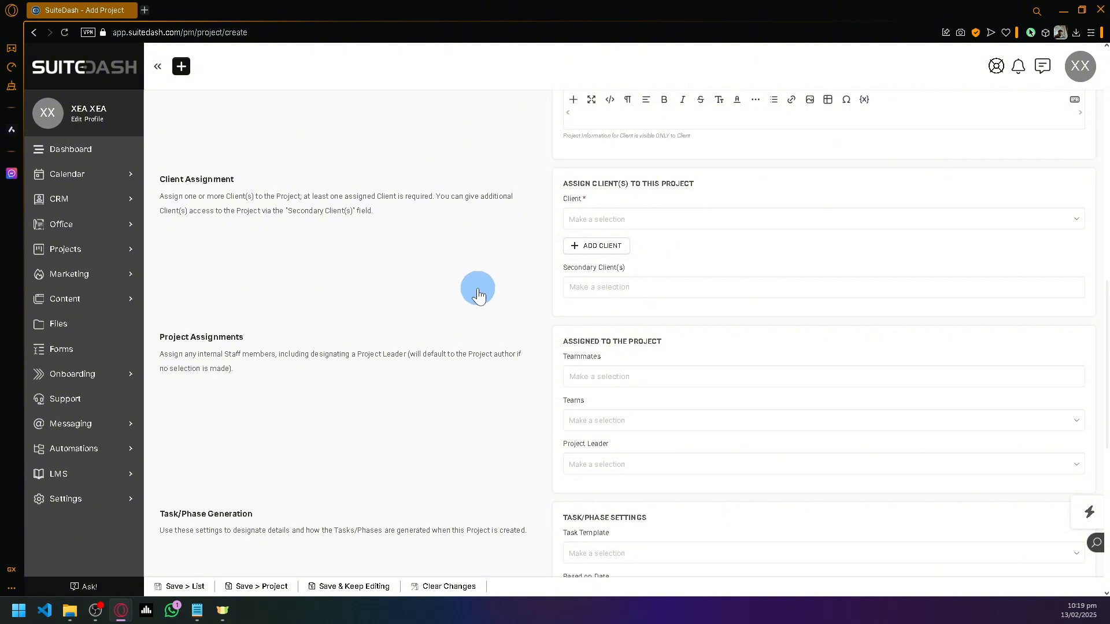
{"action": "scroll", "coordinate": [349, 196], "scroll_direction": "up", "scroll_amount": 9}
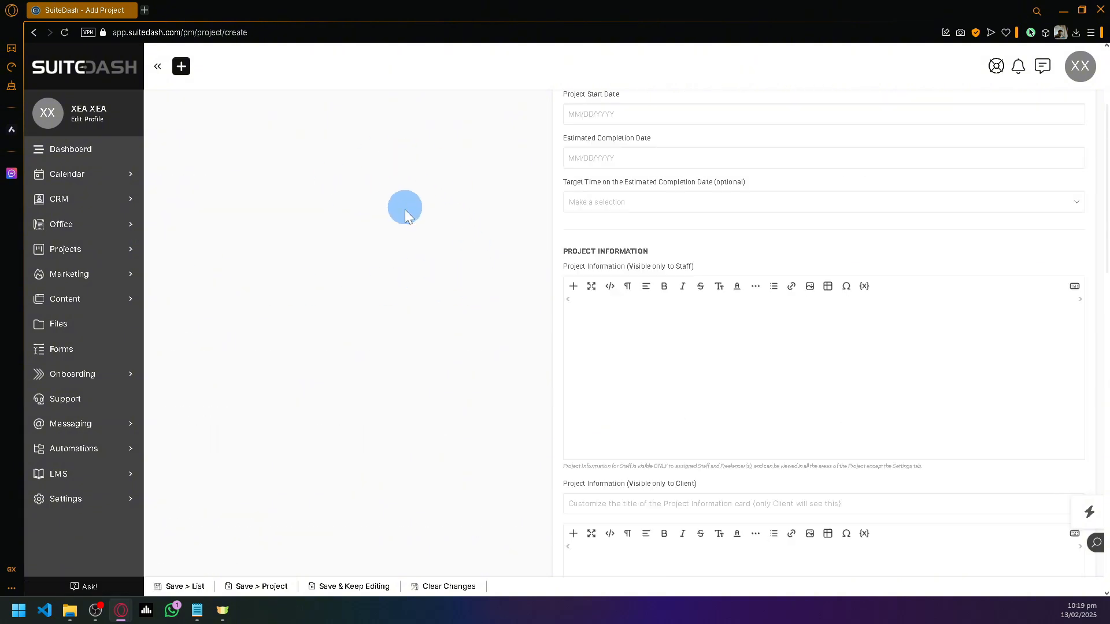
{"action": "scroll", "coordinate": [463, 242], "scroll_direction": "up", "scroll_amount": 3}
{"action": "scroll", "coordinate": [519, 325], "scroll_direction": "down", "scroll_amount": 10}
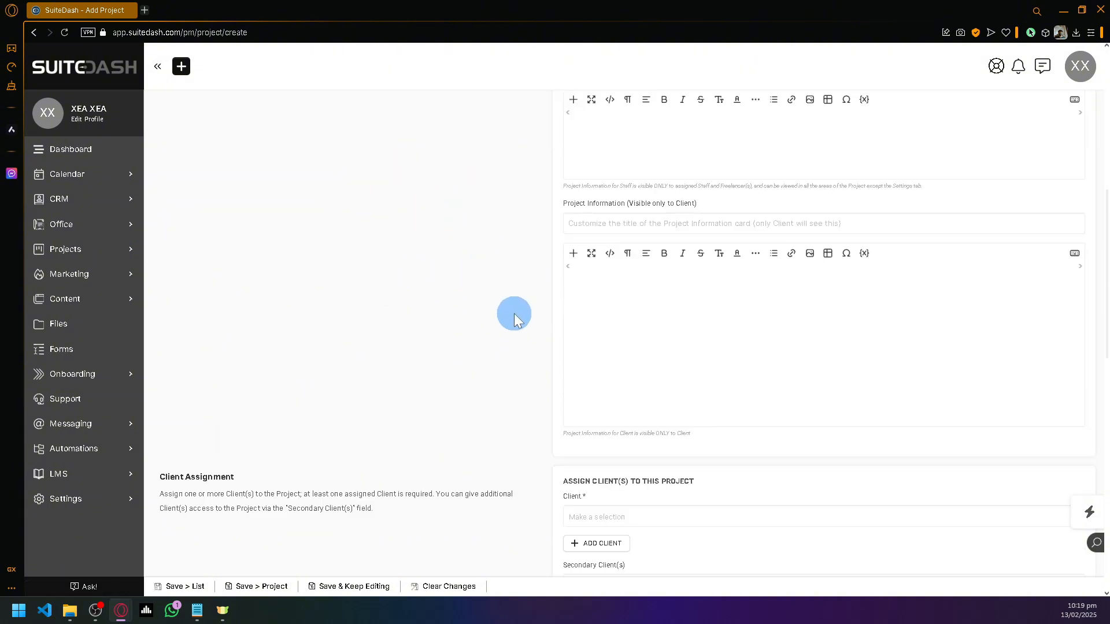
{"action": "scroll", "coordinate": [520, 297], "scroll_direction": "down", "scroll_amount": 8}
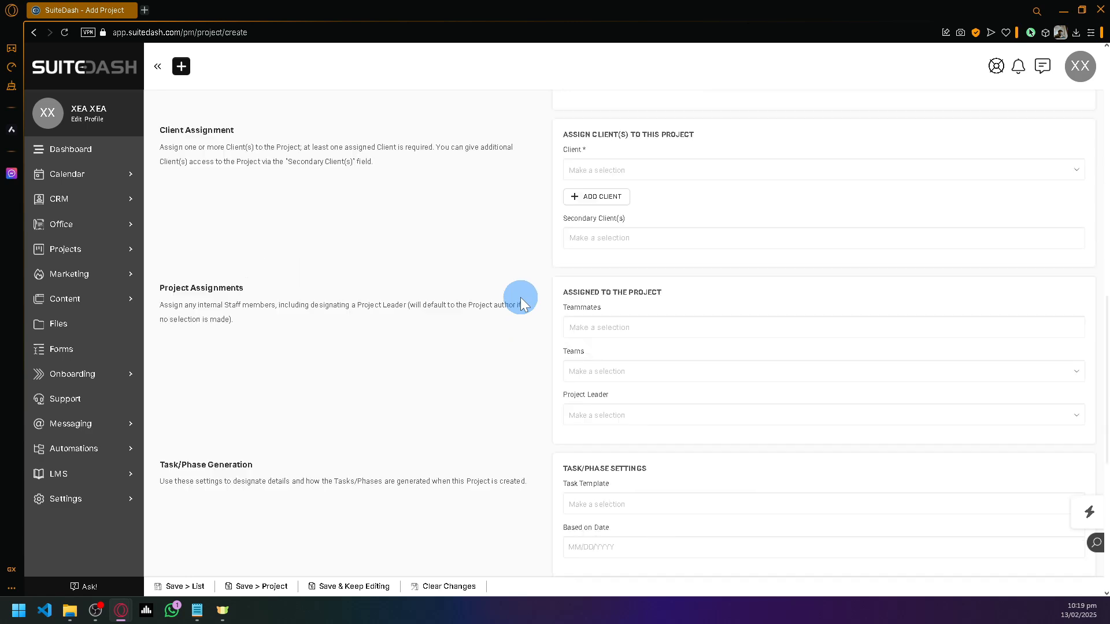
{"action": "scroll", "coordinate": [518, 292], "scroll_direction": "up", "scroll_amount": 3}
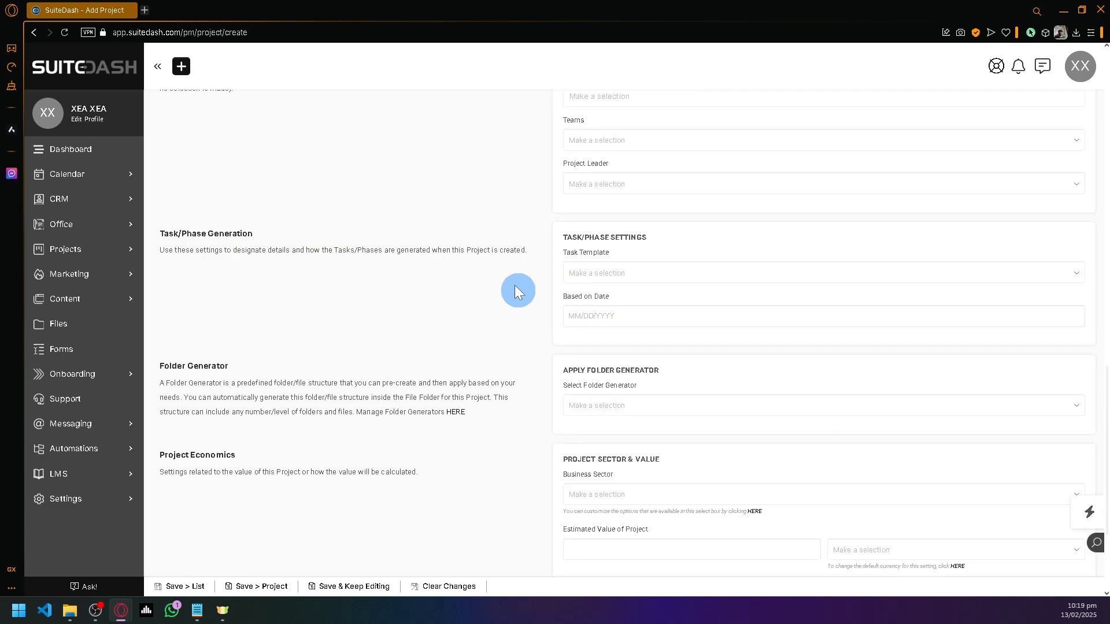
{"action": "scroll", "coordinate": [503, 272], "scroll_direction": "down", "scroll_amount": 3}
{"action": "scroll", "coordinate": [751, 426], "scroll_direction": "up", "scroll_amount": 10}
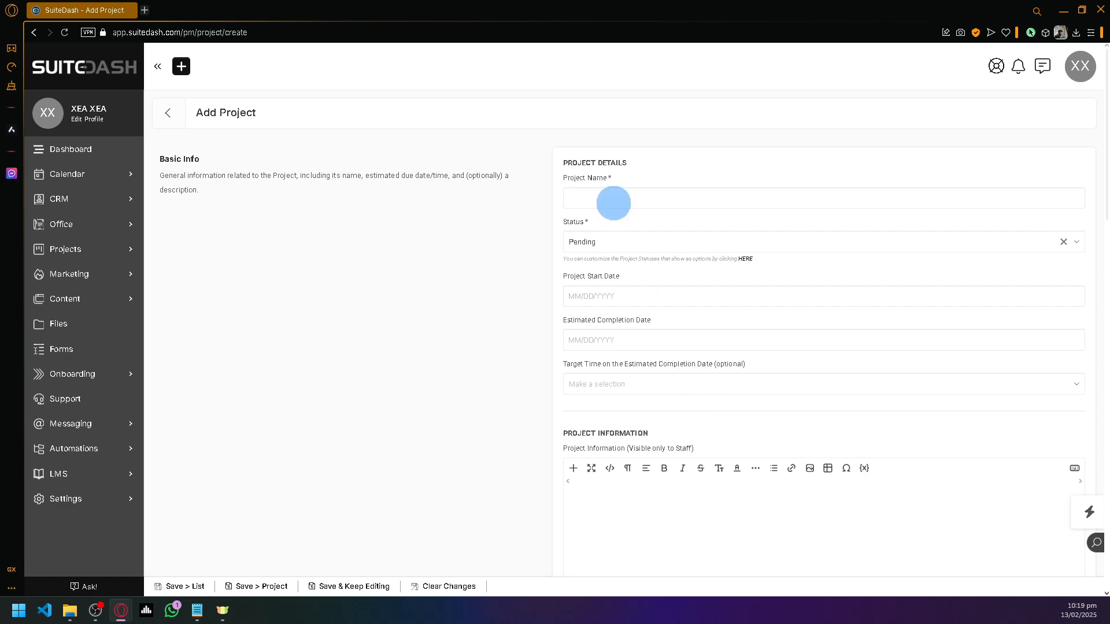
Review the new project form's client, teammate and project value fields, and open the project timers list.
{"action": "scroll", "coordinate": [626, 254], "scroll_direction": "down", "scroll_amount": 8}
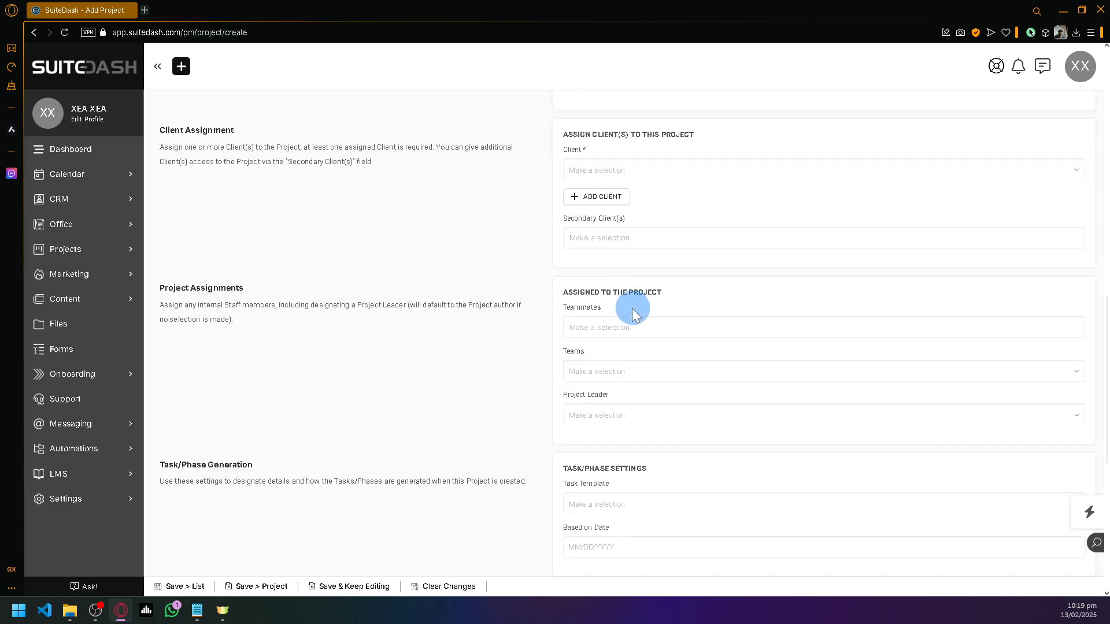
{"action": "left_click", "coordinate": [622, 325]}
{"action": "left_click", "coordinate": [662, 308]}
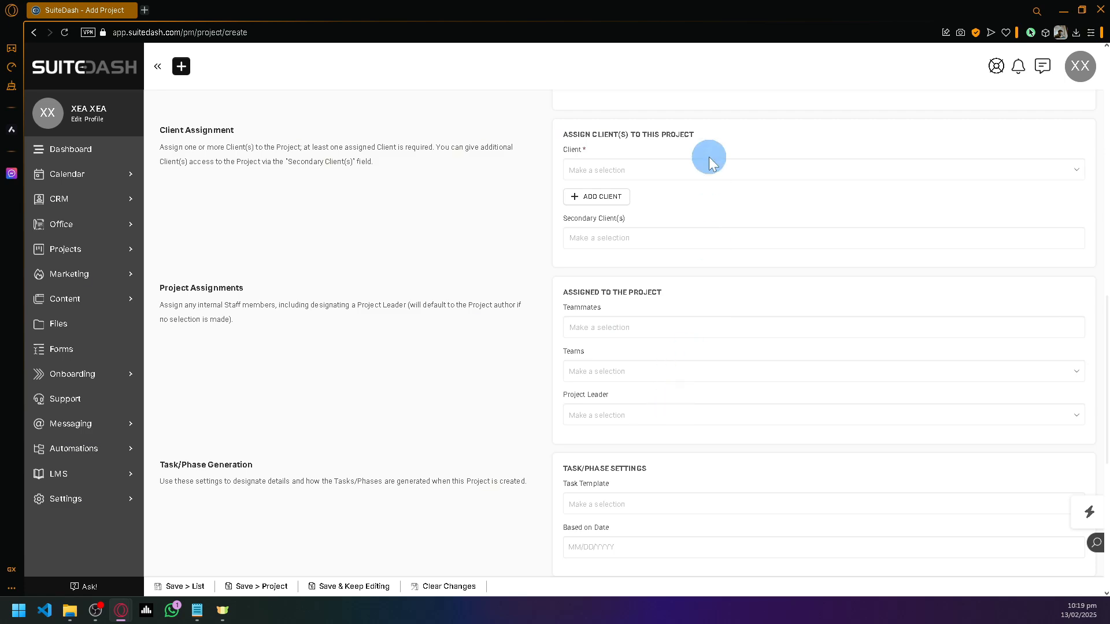
{"action": "scroll", "coordinate": [779, 304], "scroll_direction": "down", "scroll_amount": 7}
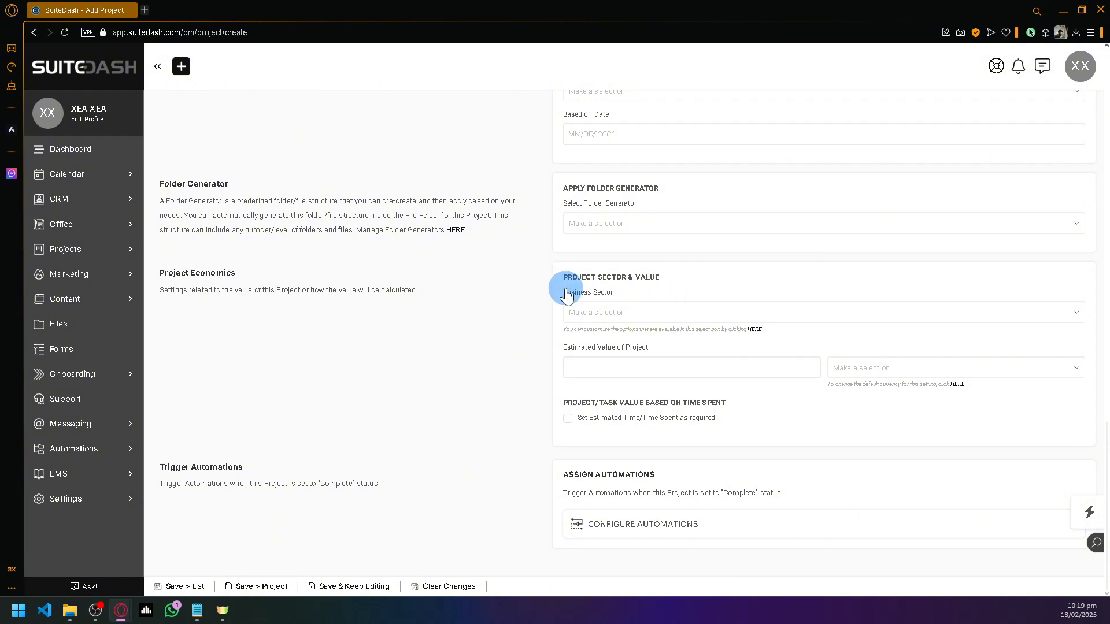
{"action": "left_click", "coordinate": [80, 248]}
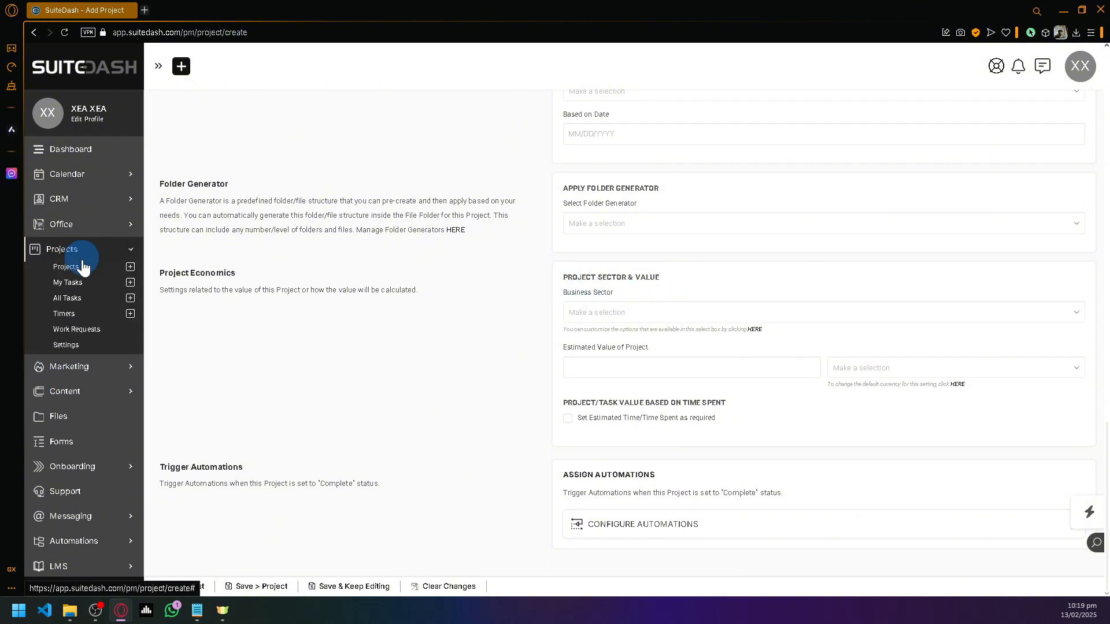
{"action": "left_click", "coordinate": [72, 315]}
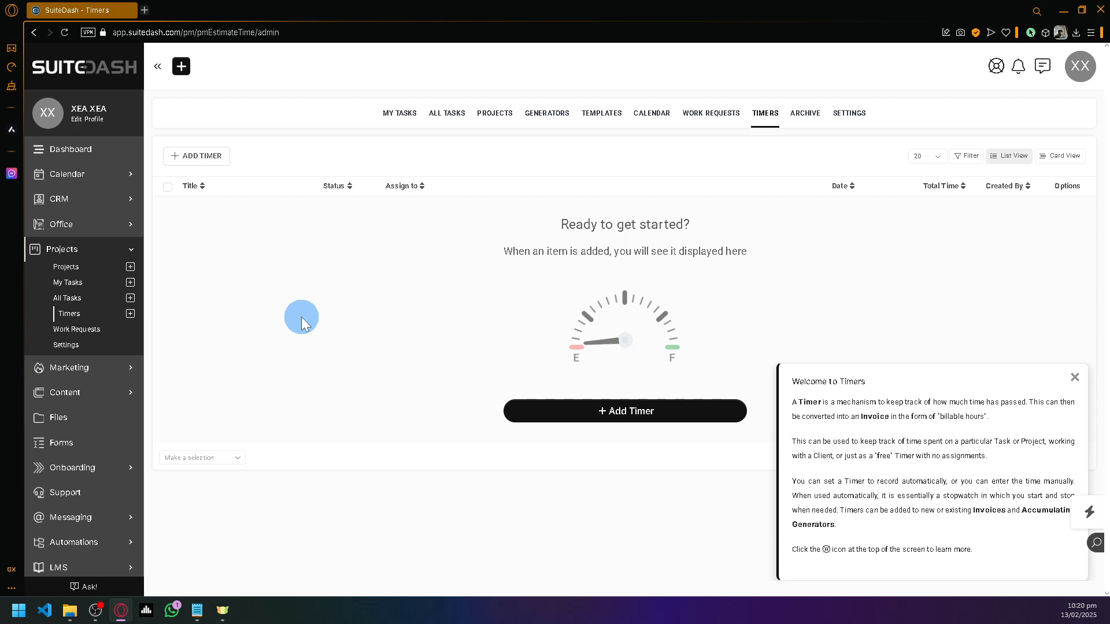
Examine the feature areas available under Calendar, CRM, Office, Projects, Marketing and Onboarding.
{"action": "left_click", "coordinate": [129, 253]}
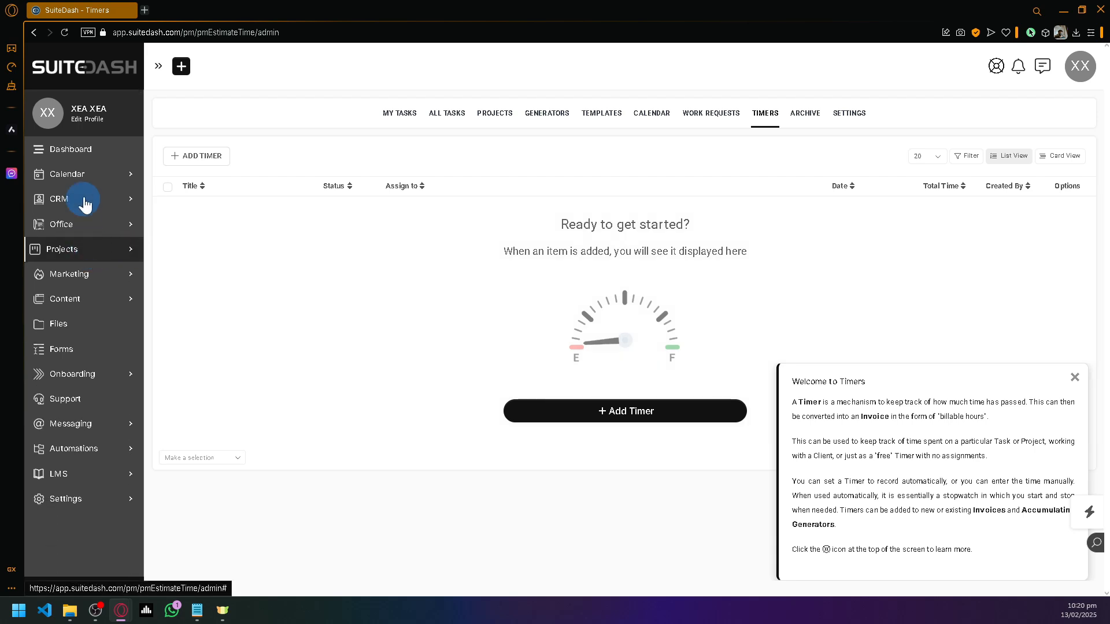
{"action": "left_click", "coordinate": [110, 175]}
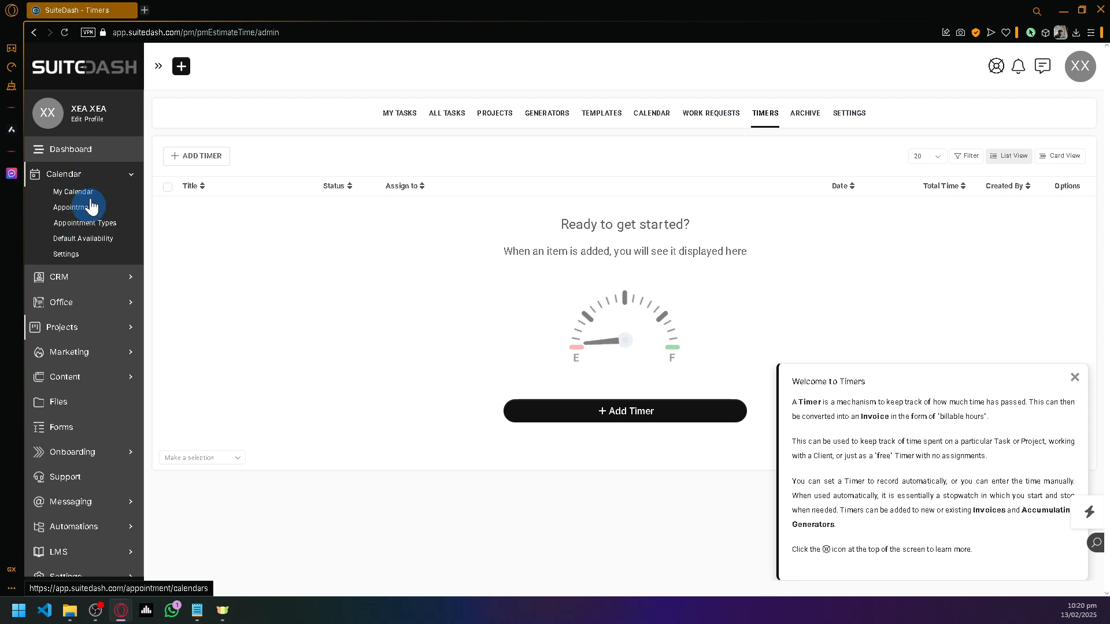
{"action": "left_click", "coordinate": [93, 277]}
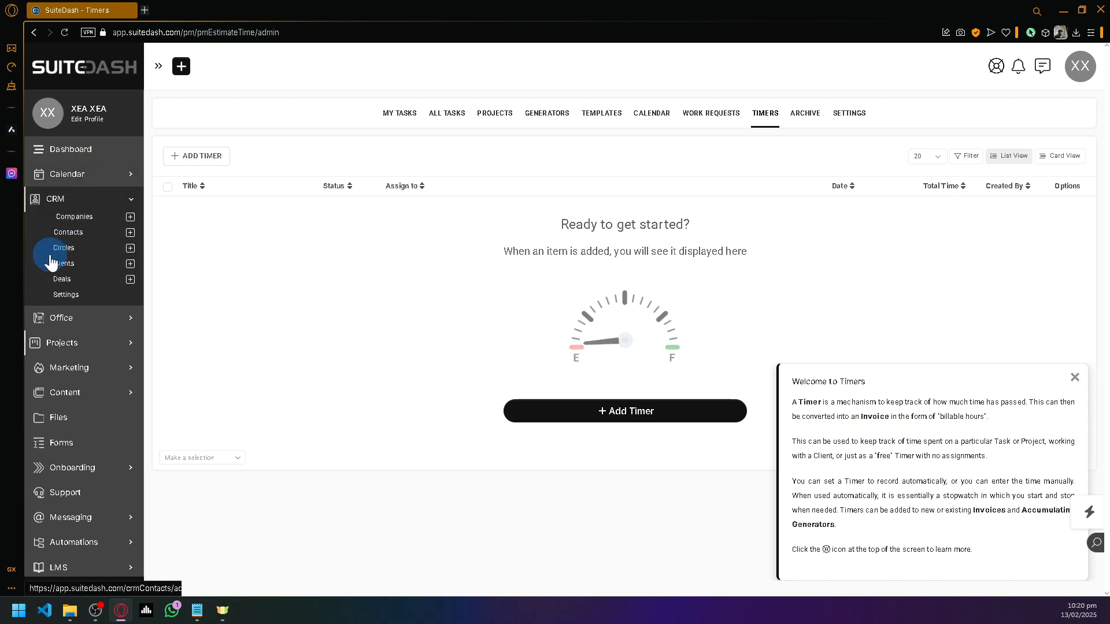
{"action": "left_click", "coordinate": [107, 200]}
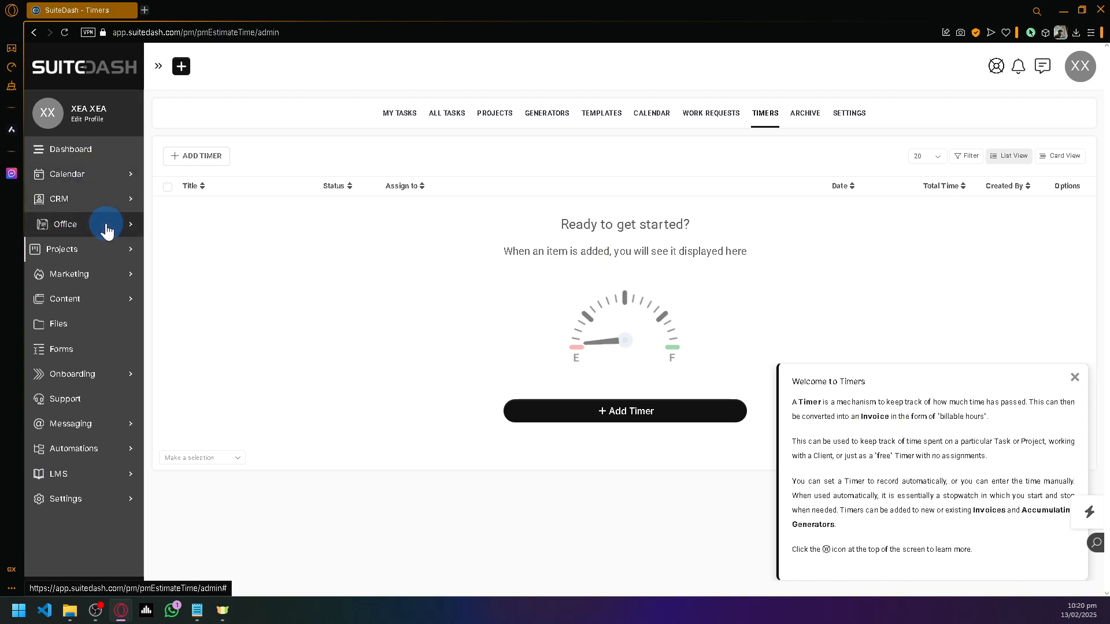
{"action": "left_click", "coordinate": [64, 224]}
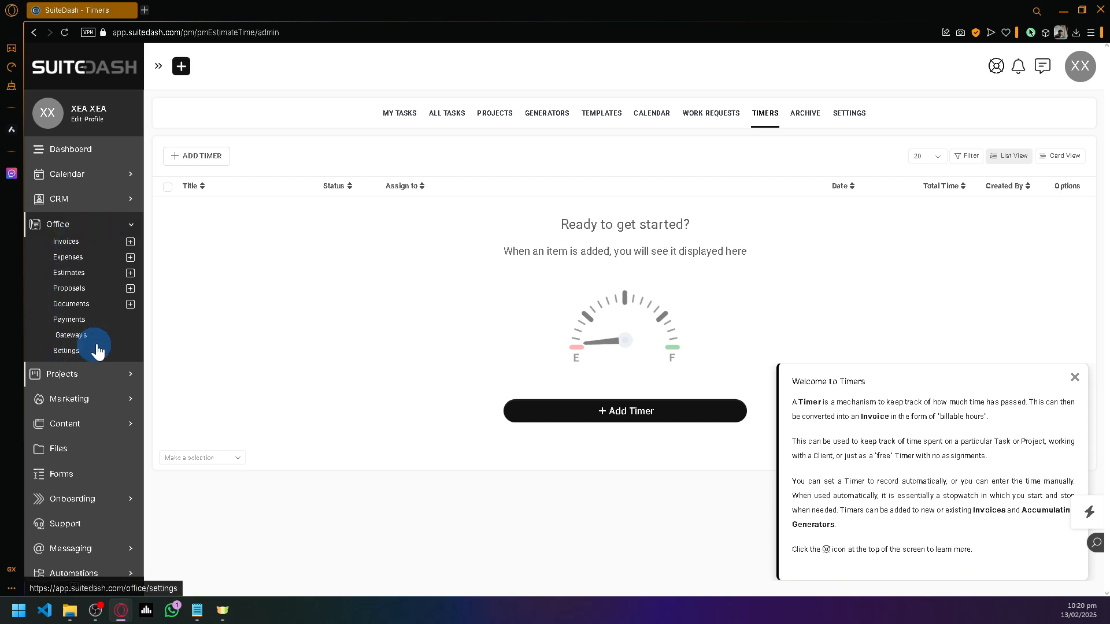
{"action": "left_click", "coordinate": [118, 223]}
{"action": "left_click", "coordinate": [104, 252]}
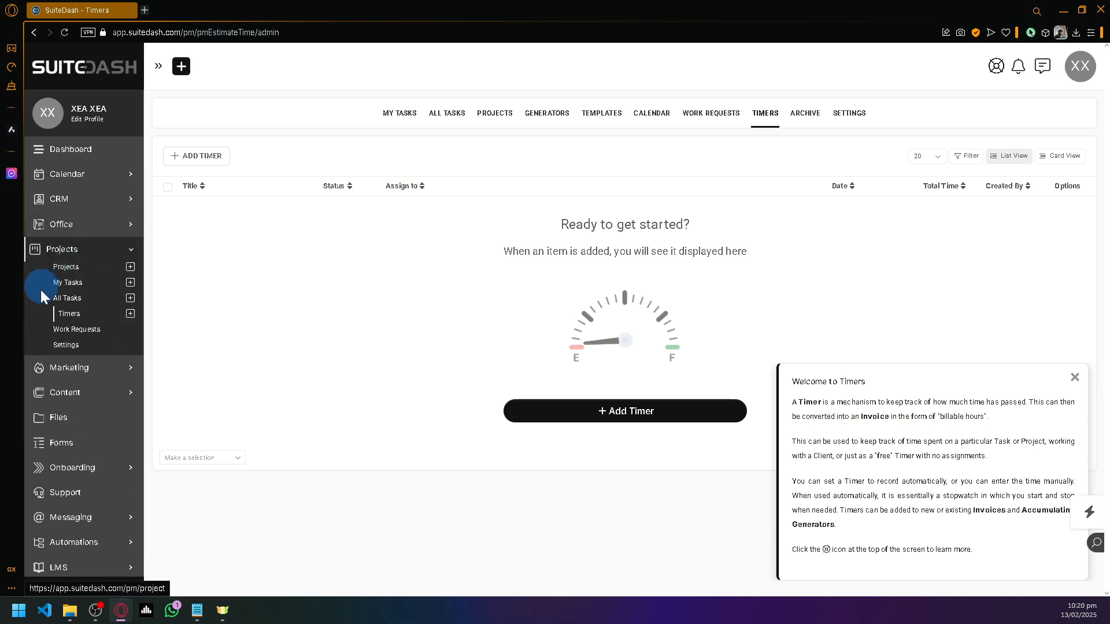
{"action": "left_click", "coordinate": [102, 250]}
{"action": "left_click", "coordinate": [99, 279]}
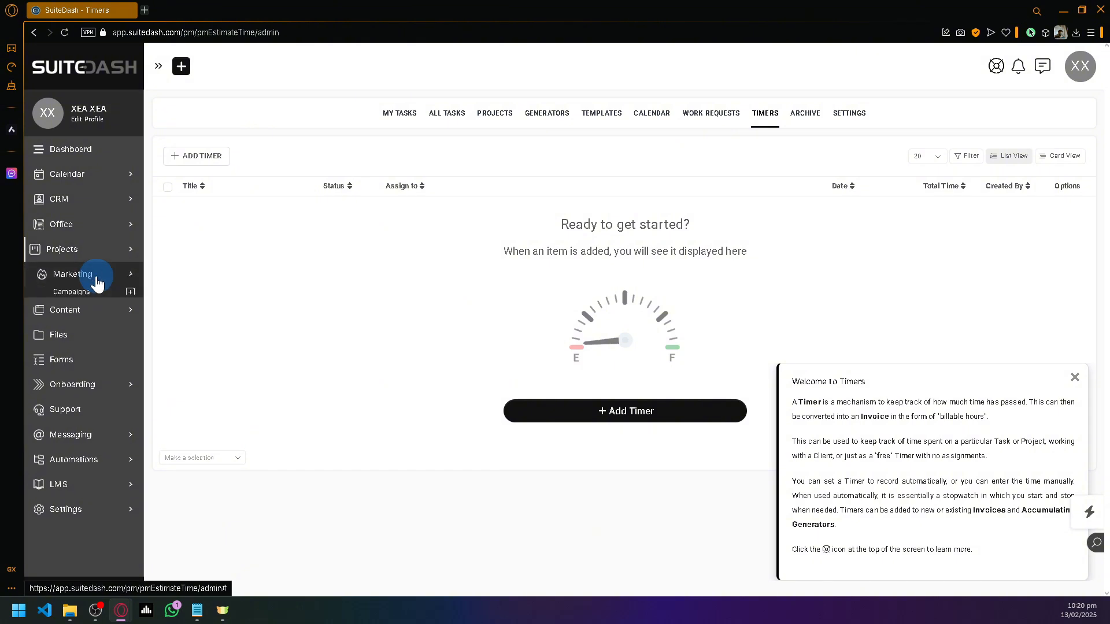
{"action": "left_click", "coordinate": [97, 297]}
{"action": "left_click", "coordinate": [81, 436]}
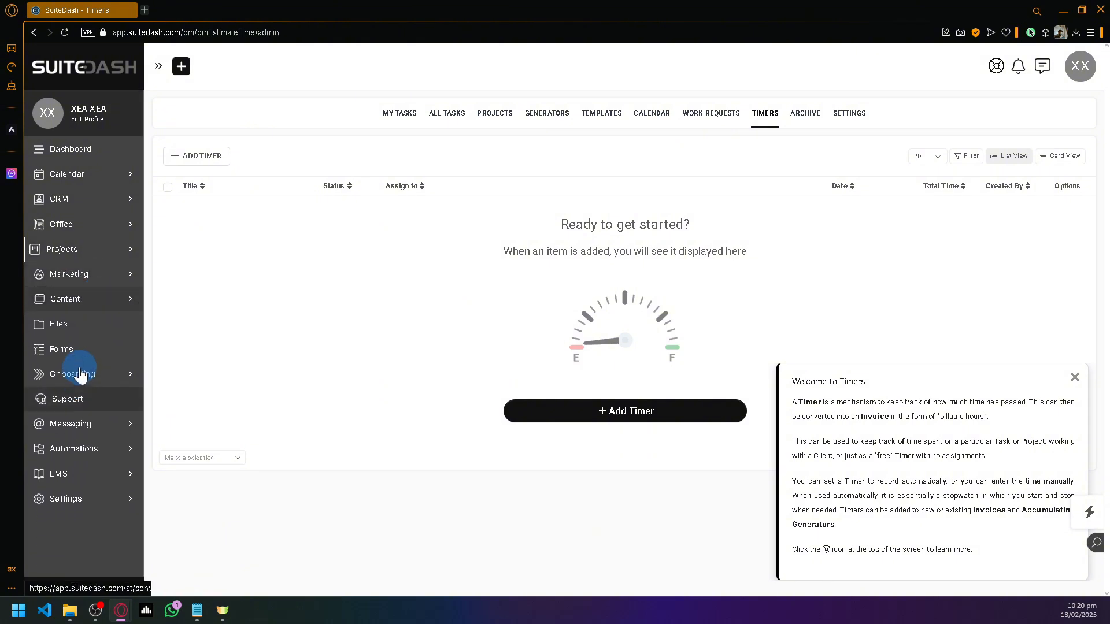
{"action": "left_click", "coordinate": [87, 376]}
Dismiss the welcome note on the timers page.
{"action": "left_click", "coordinate": [889, 300]}
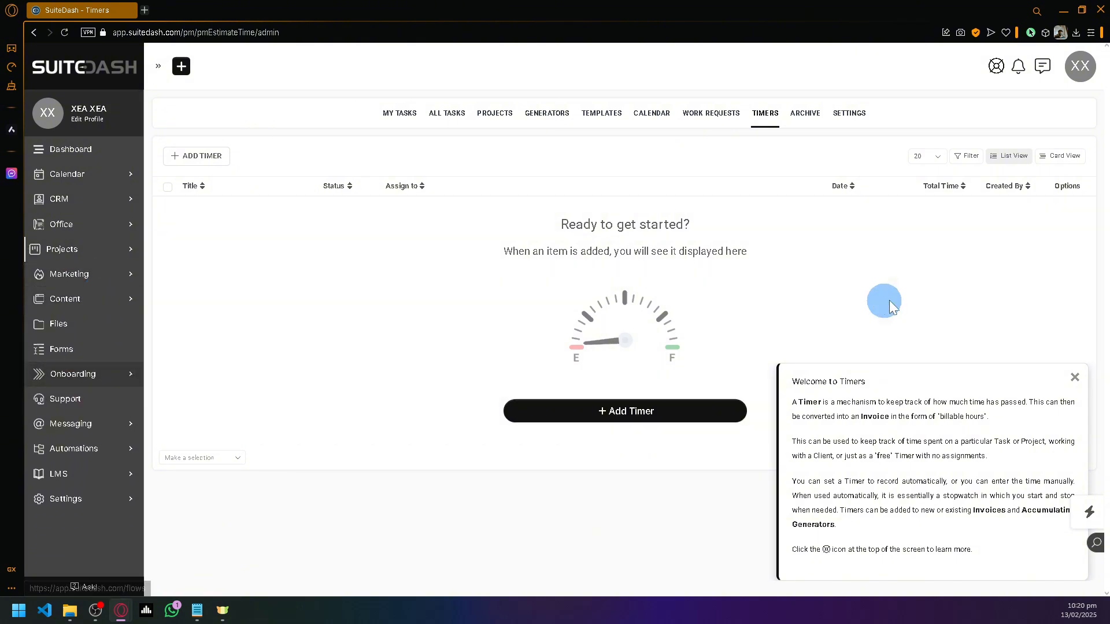
{"action": "left_click", "coordinate": [1074, 376]}
{"action": "left_click", "coordinate": [386, 314]}
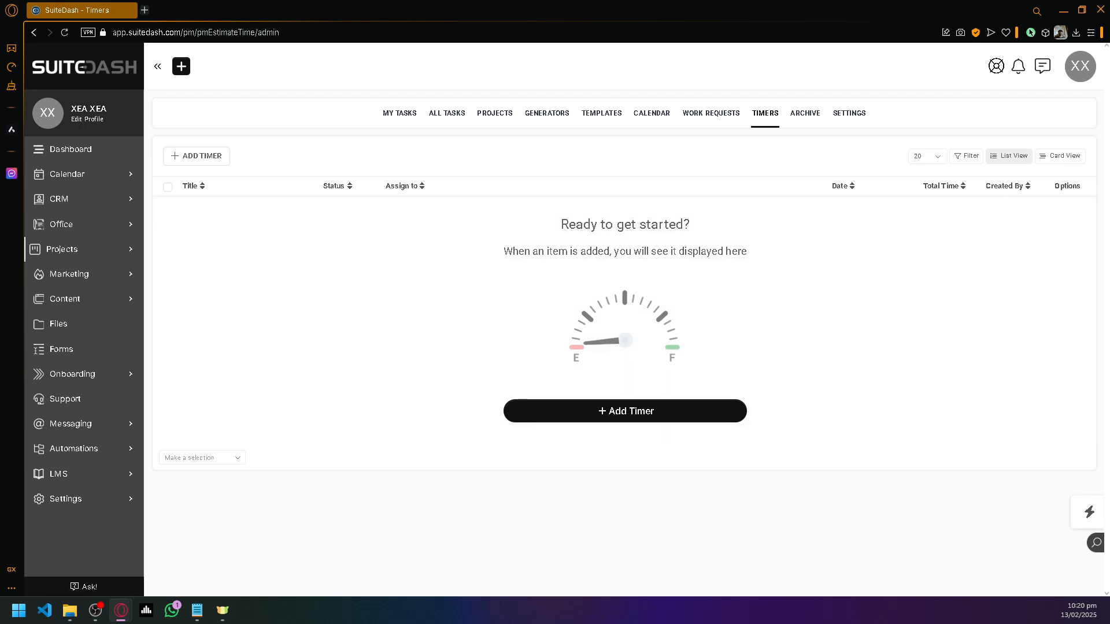